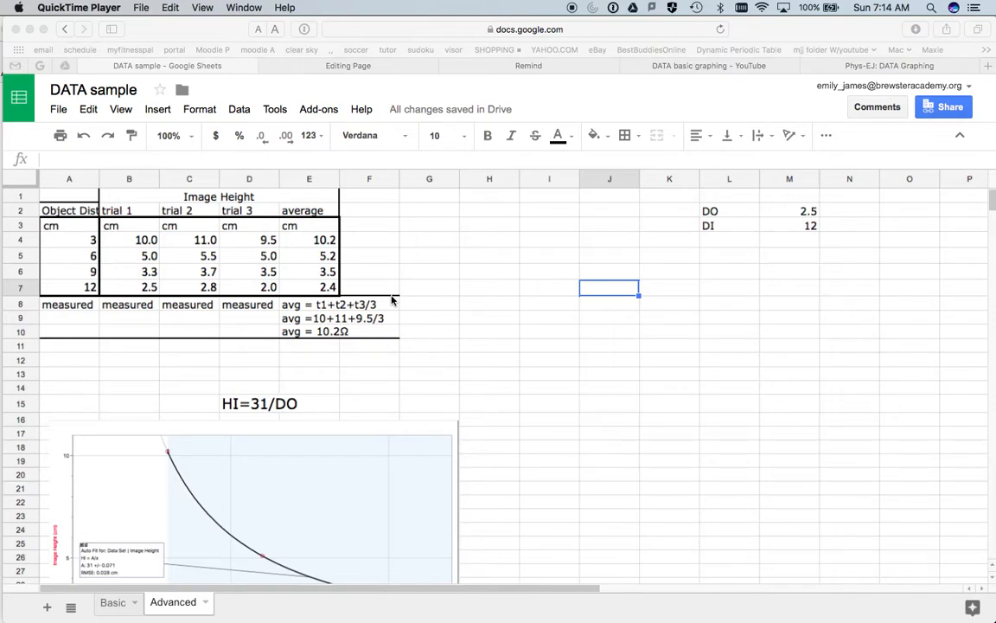
Step: Widen column A so that the full Object Distance heading fits
{"action": "left_click", "coordinate": [99, 179]}
{"action": "left_click_drag", "start_coordinate": [100, 179], "coordinate": [135, 179]}
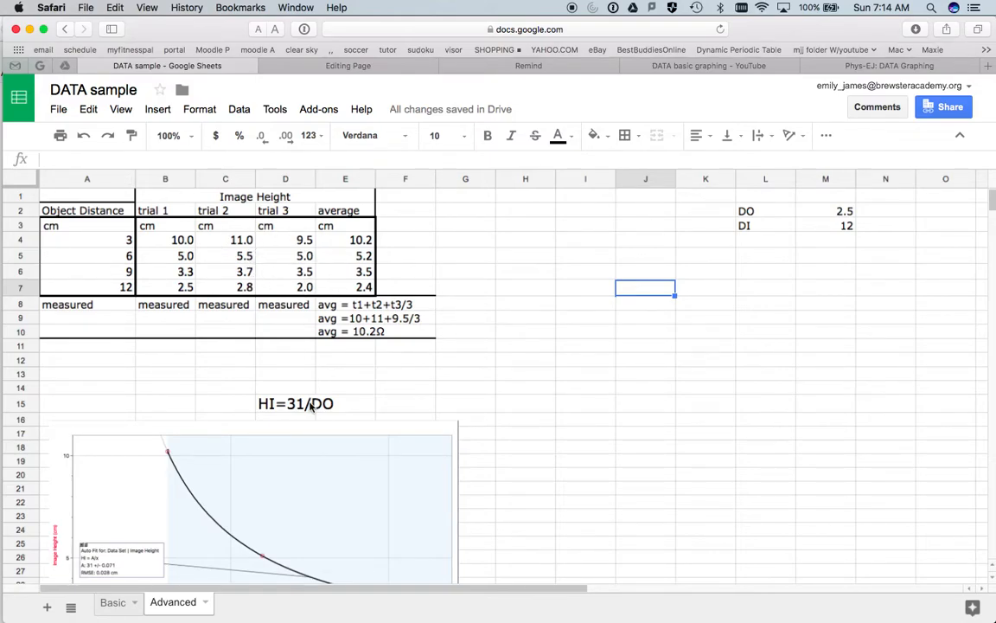
{"action": "scroll", "coordinate": [310, 406], "scroll_direction": "down", "scroll_amount": 3}
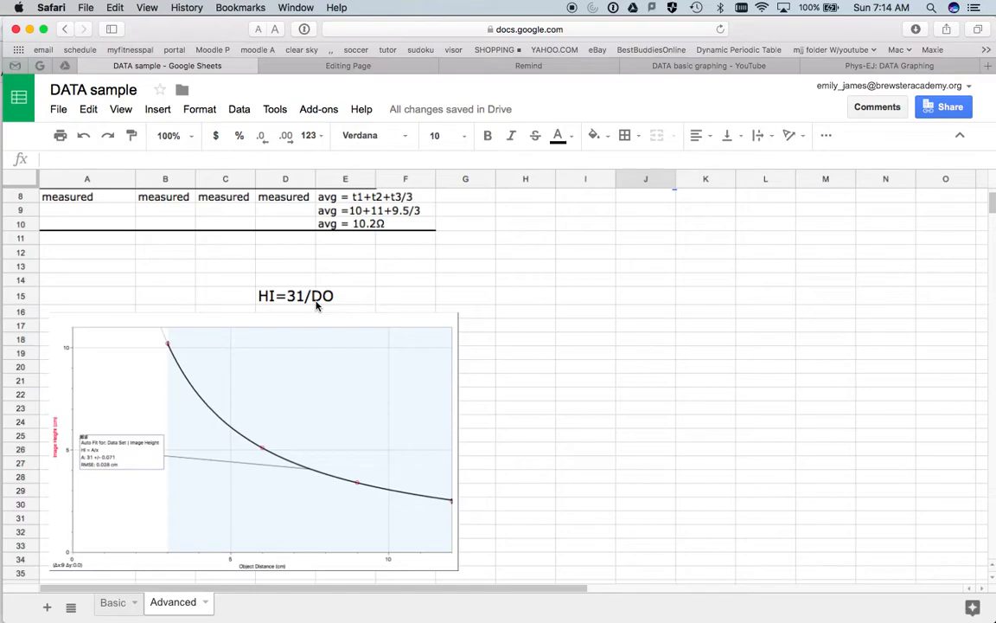
{"action": "scroll", "coordinate": [317, 304], "scroll_direction": "up", "scroll_amount": 3}
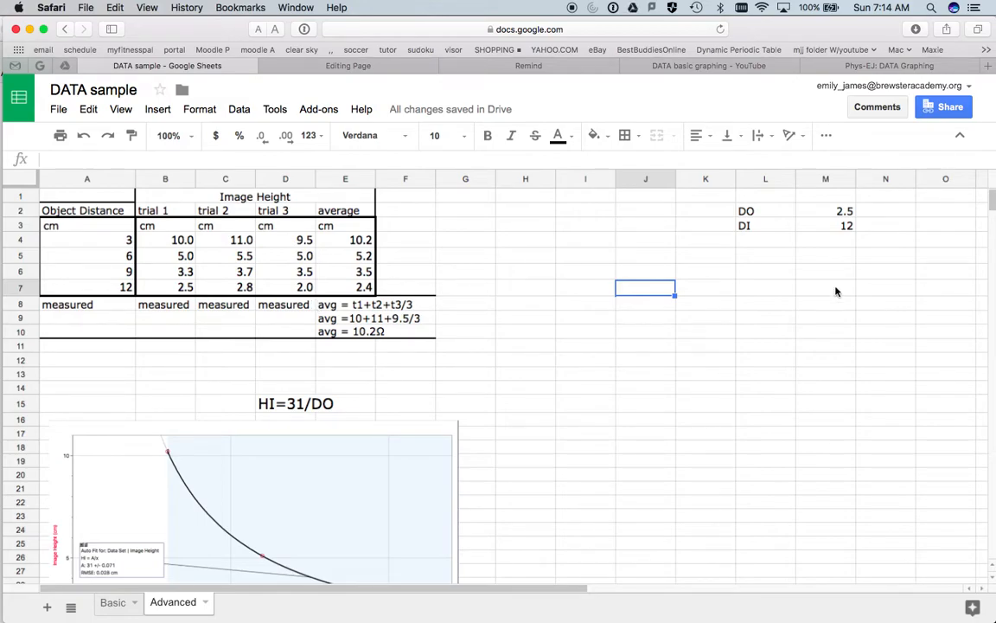
Step: Enter the image height equation "HI = HO*DI/DO" as text in cell L5
{"action": "left_click", "coordinate": [759, 257]}
{"action": "type", "text": "h="}
{"action": "key", "text": "BackSpace"}
{"action": "key", "text": "Escape"}
{"action": "type", "text": "HI = "}
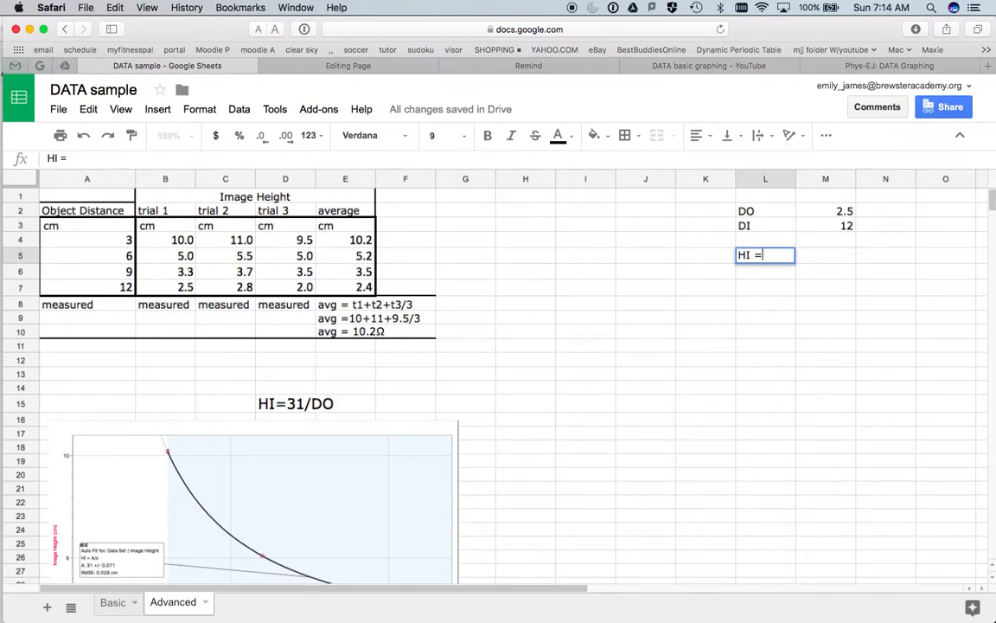
{"action": "type", "text": "HO*DI/Do"}
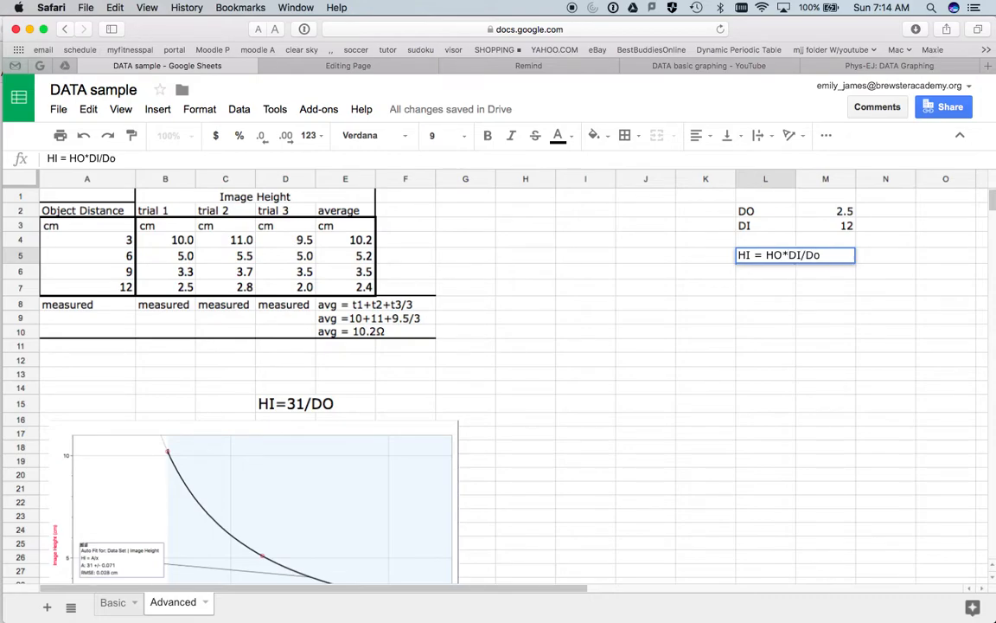
{"action": "key", "text": "BackSpace"}
{"action": "type", "text": "O"}
{"action": "key", "text": "Return"}
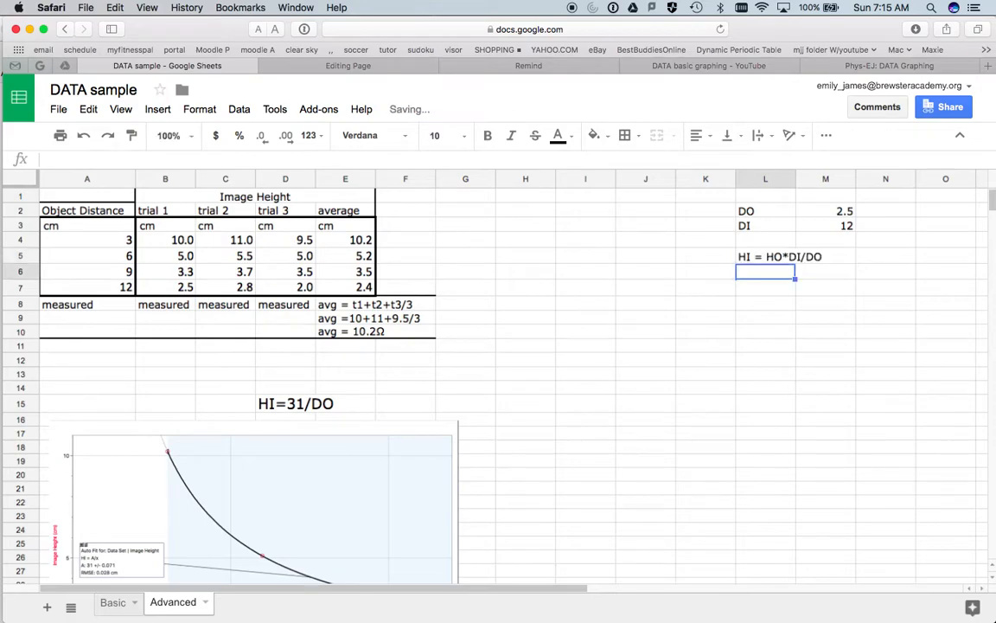
Step: Add a column heading in F1 to F3 reading "Calculated", "HI" and "cm"
{"action": "left_click", "coordinate": [407, 200]}
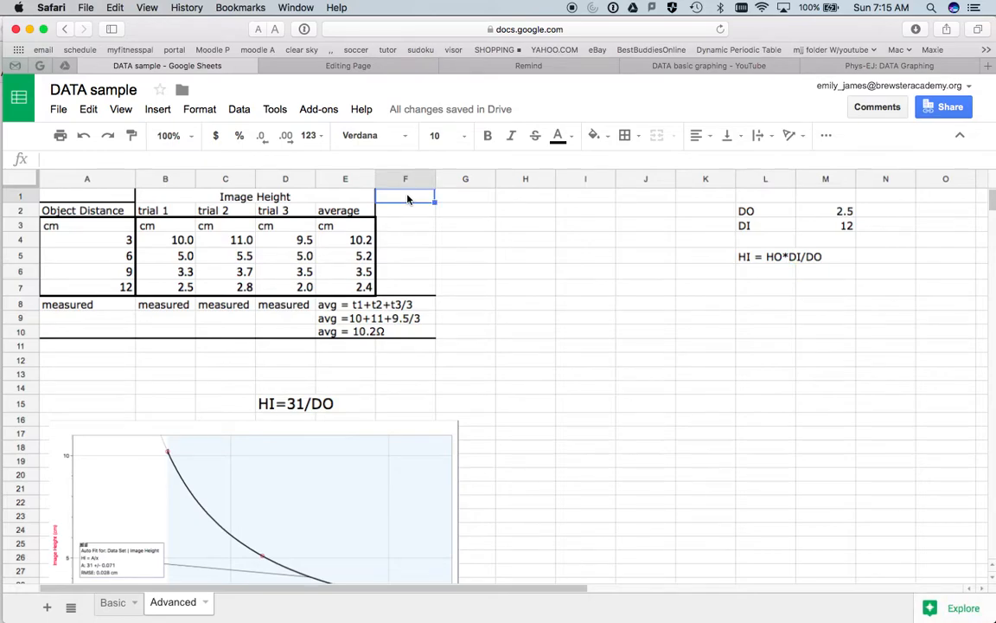
{"action": "type", "text": "Calc"}
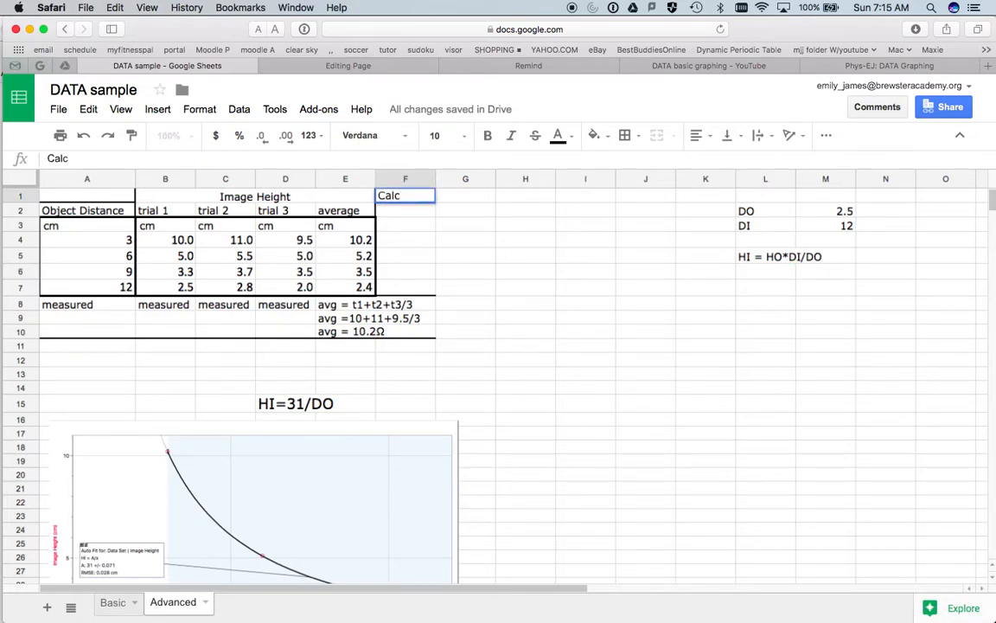
{"action": "type", "text": "ulated"}
{"action": "key", "text": "Return"}
{"action": "type", "text": "HI"}
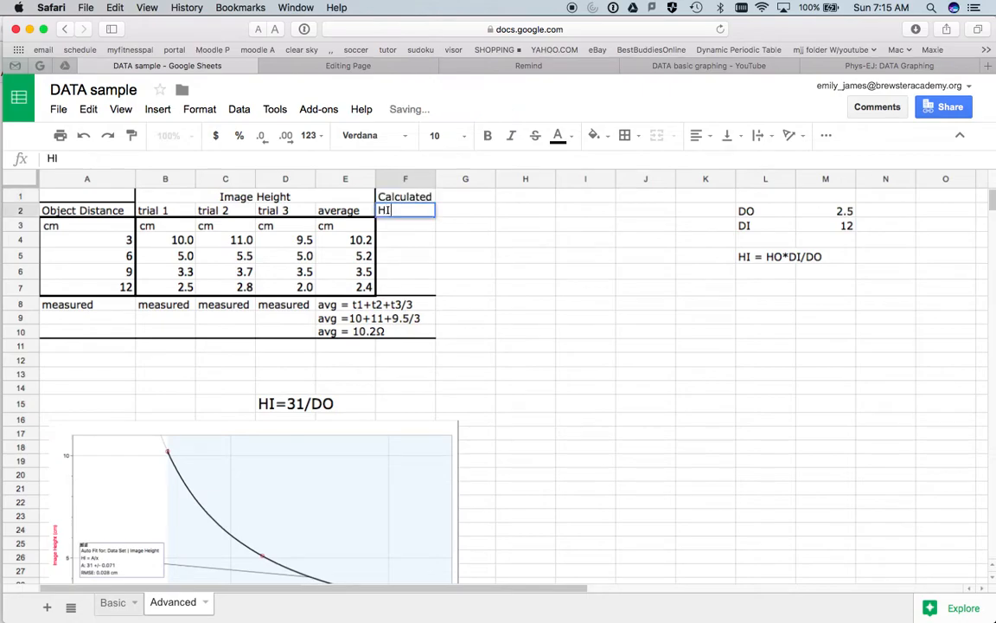
{"action": "key", "text": "Return"}
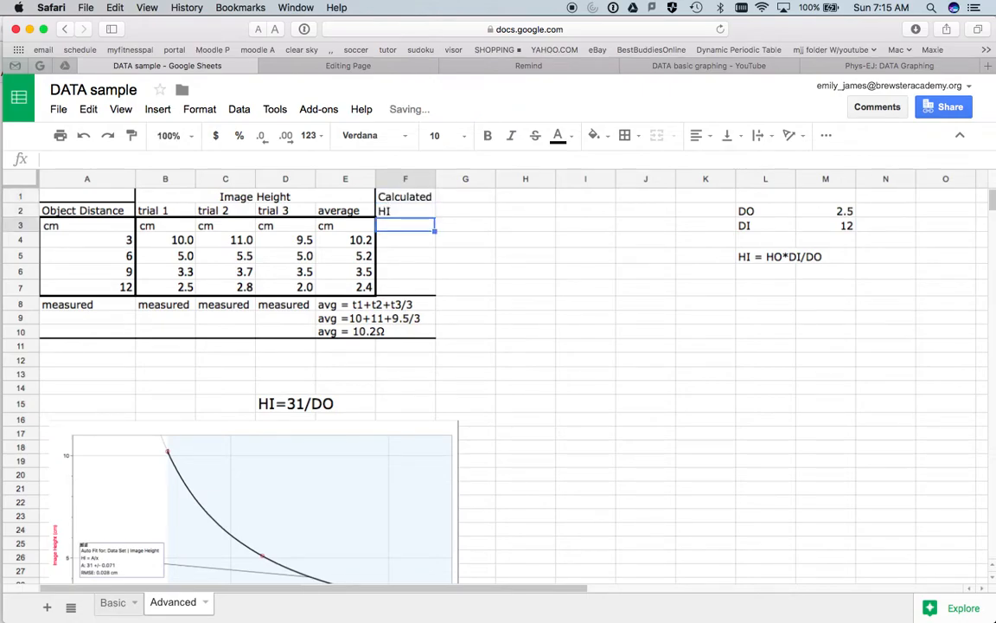
{"action": "type", "text": "cm"}
{"action": "key", "text": "Return"}
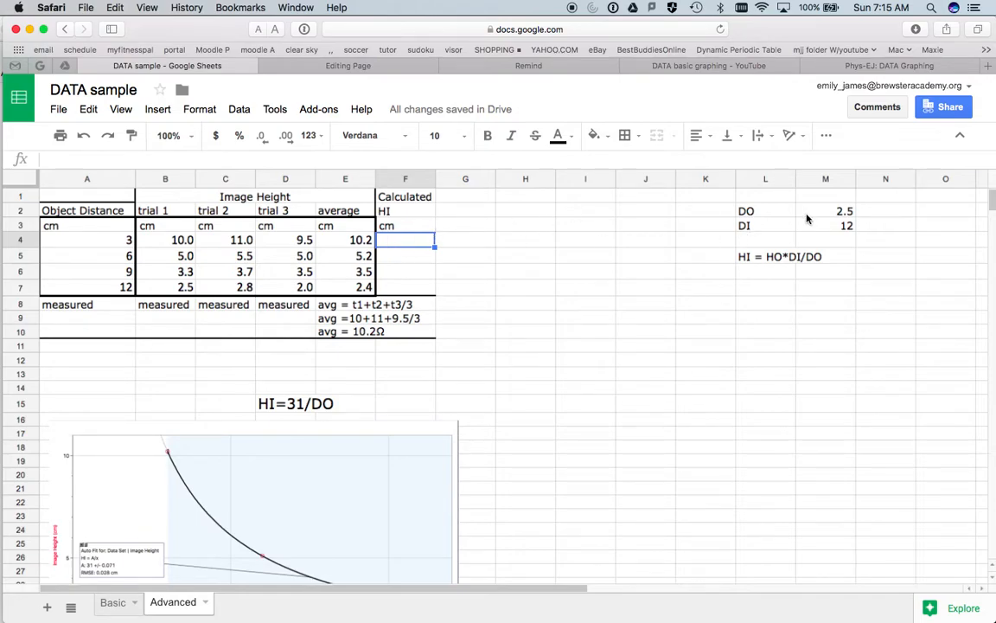
Step: Correct the label in cell L2, beside the value 2.5, to "Ho"
{"action": "left_click", "coordinate": [744, 212]}
{"action": "type", "text": "Ho"}
{"action": "key", "text": "Return"}
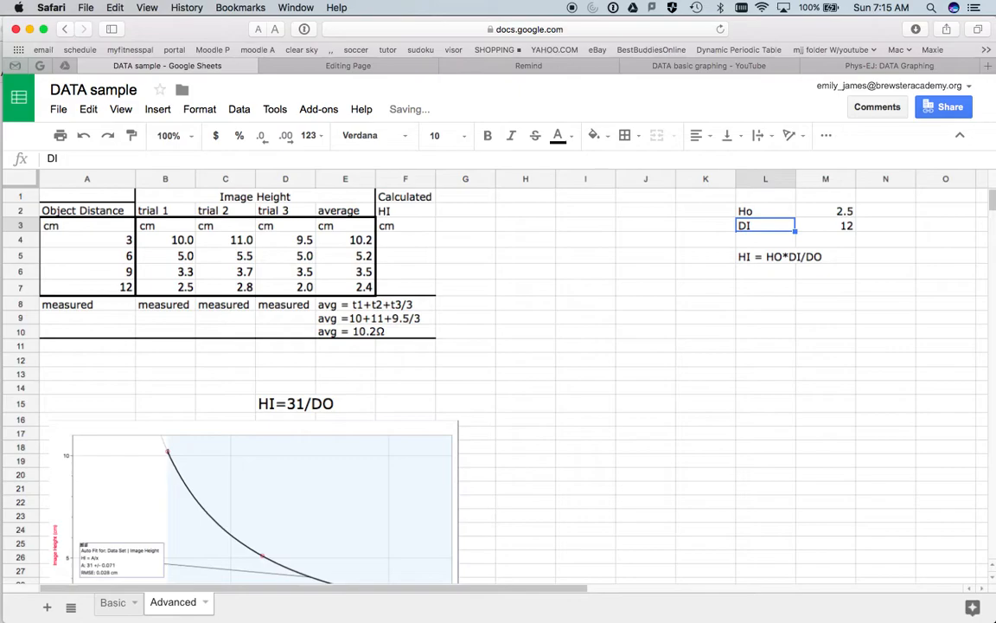
Step: Calculate the image height in F4 with the formula =2.5*12/A4
{"action": "left_click", "coordinate": [399, 244]}
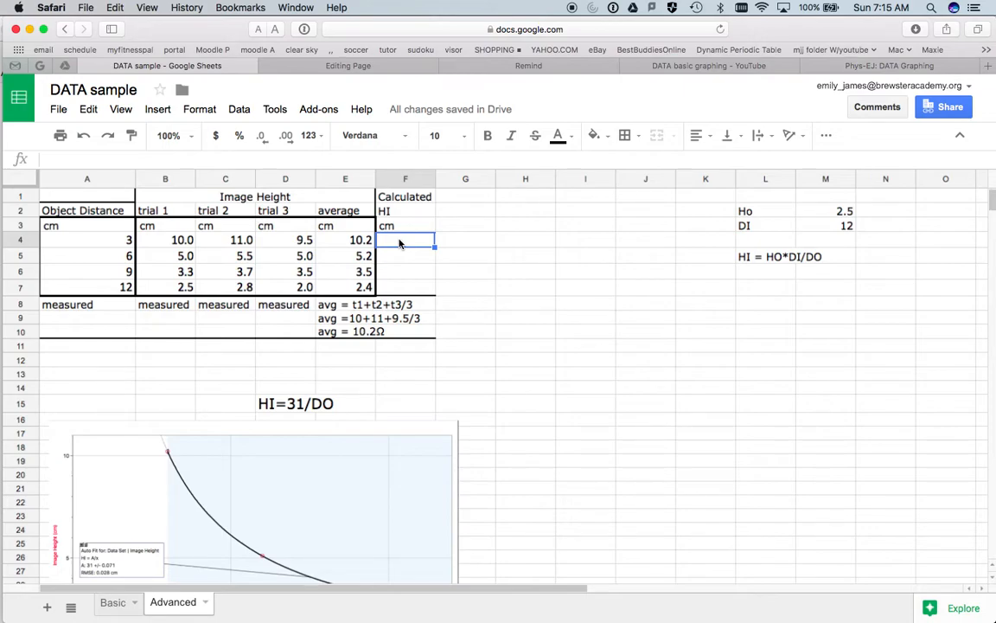
{"action": "type", "text": "="}
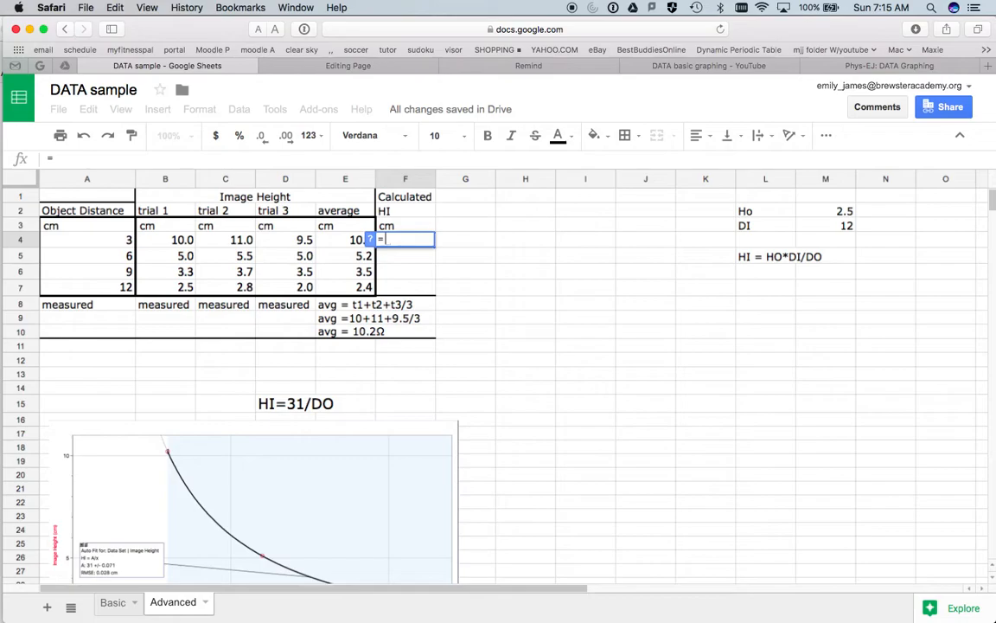
{"action": "type", "text": "2.5"}
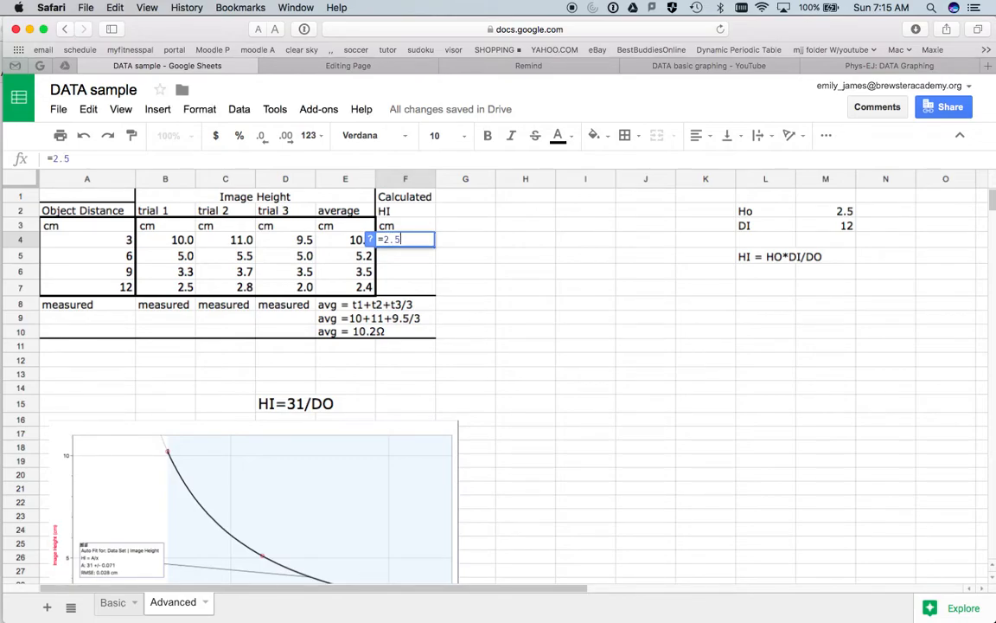
{"action": "type", "text": "*"}
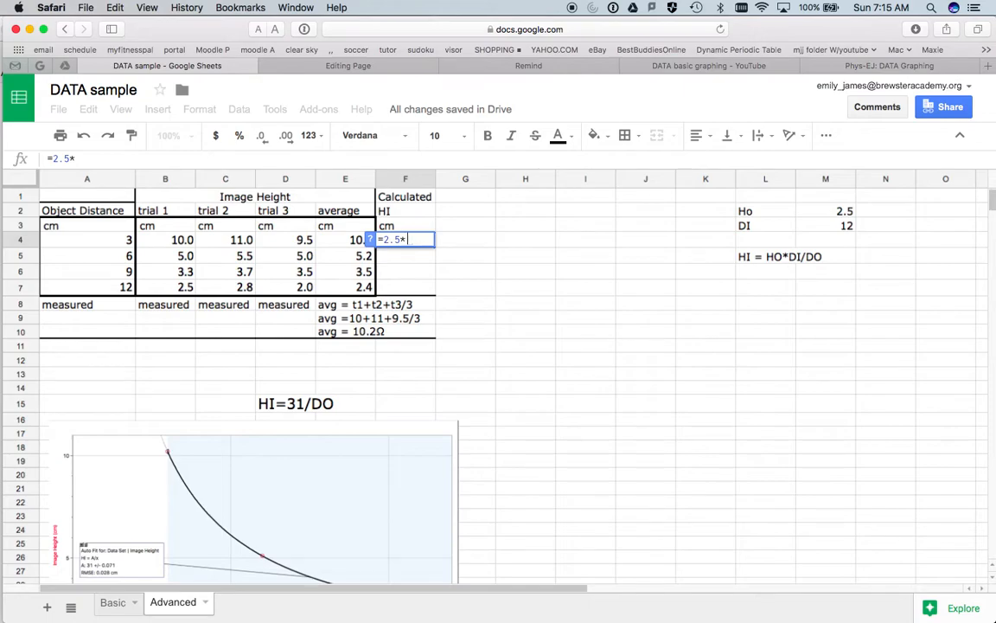
{"action": "type", "text": "12/"}
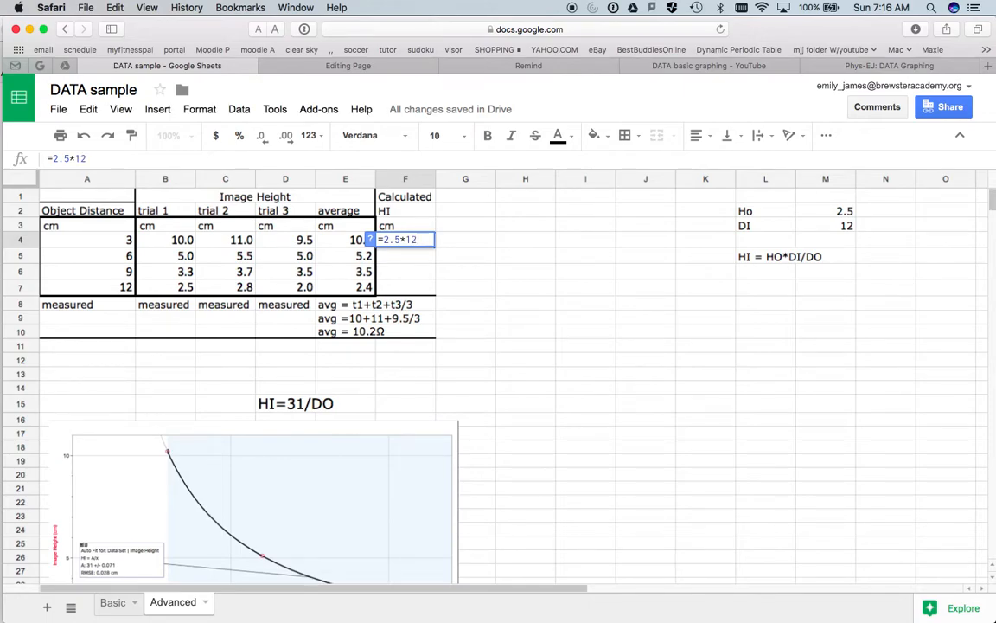
{"action": "left_click", "coordinate": [115, 244]}
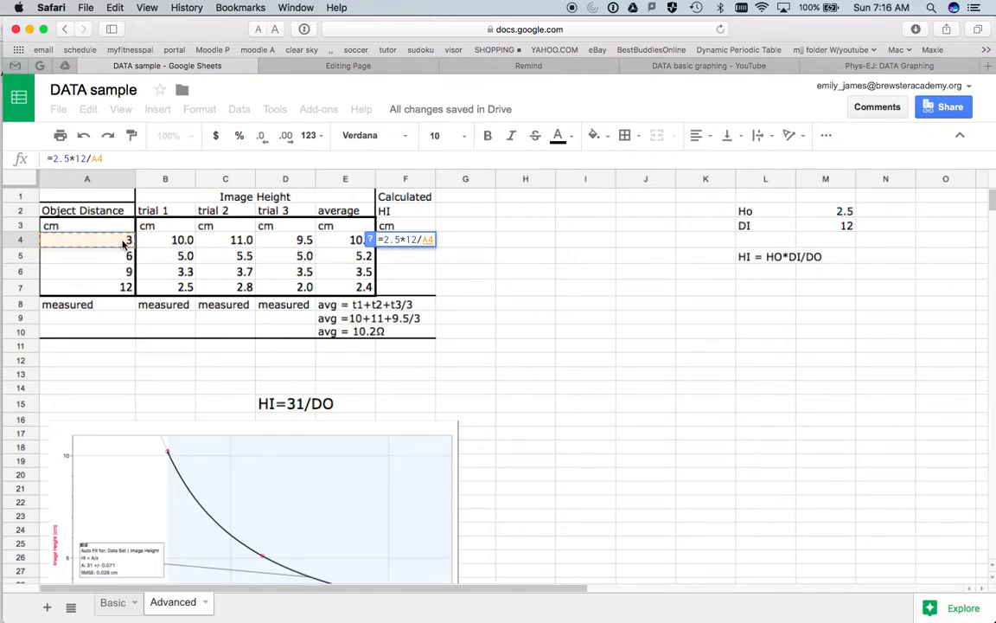
{"action": "key", "text": "Return"}
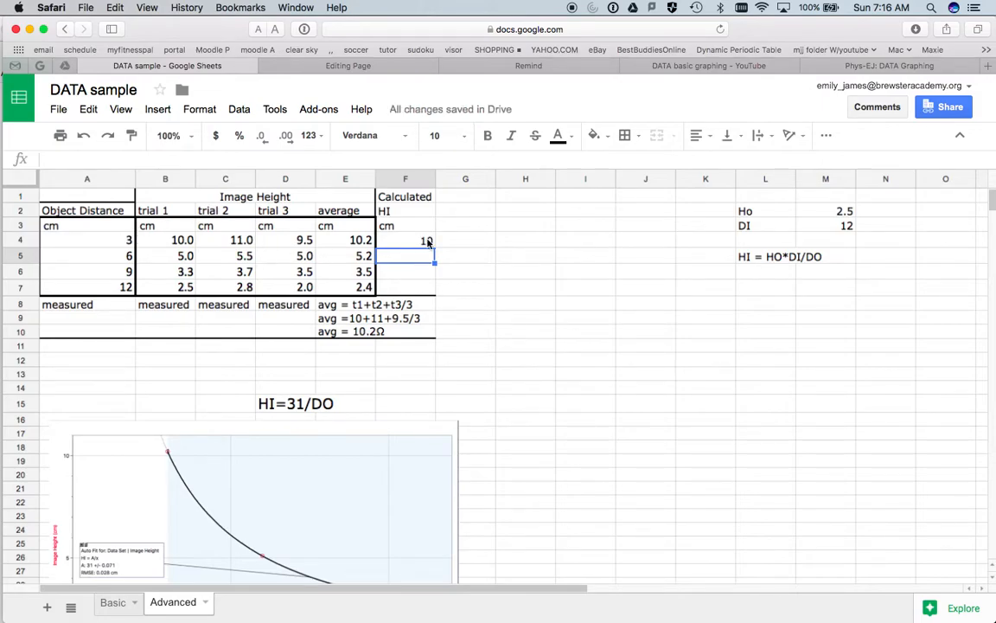
Step: Fill the calculated image height formula from F4 down to F7 and show the results with one decimal place
{"action": "left_click", "coordinate": [415, 246]}
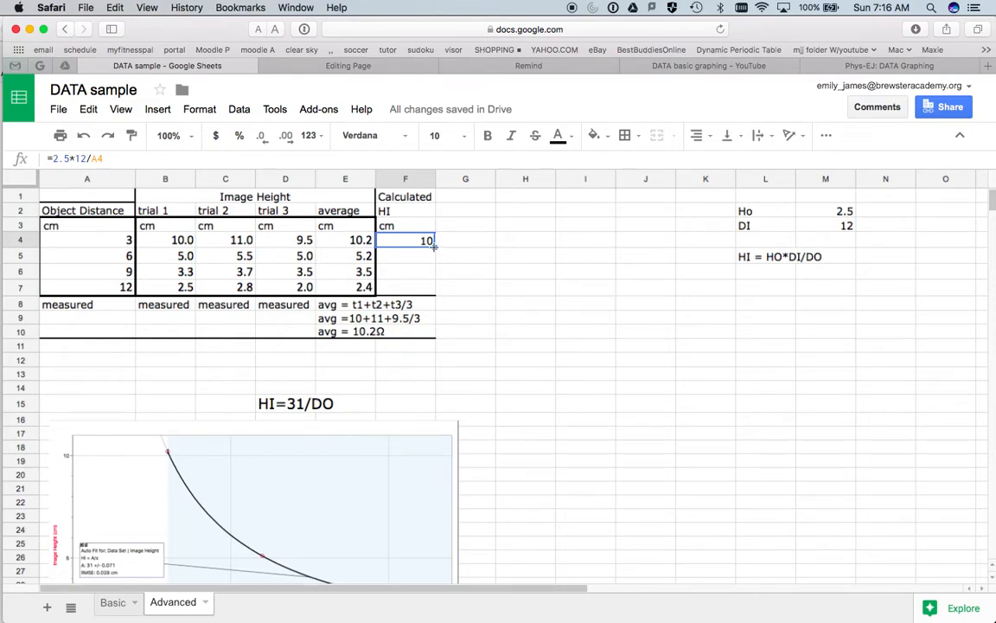
{"action": "left_click_drag", "start_coordinate": [435, 247], "coordinate": [436, 282]}
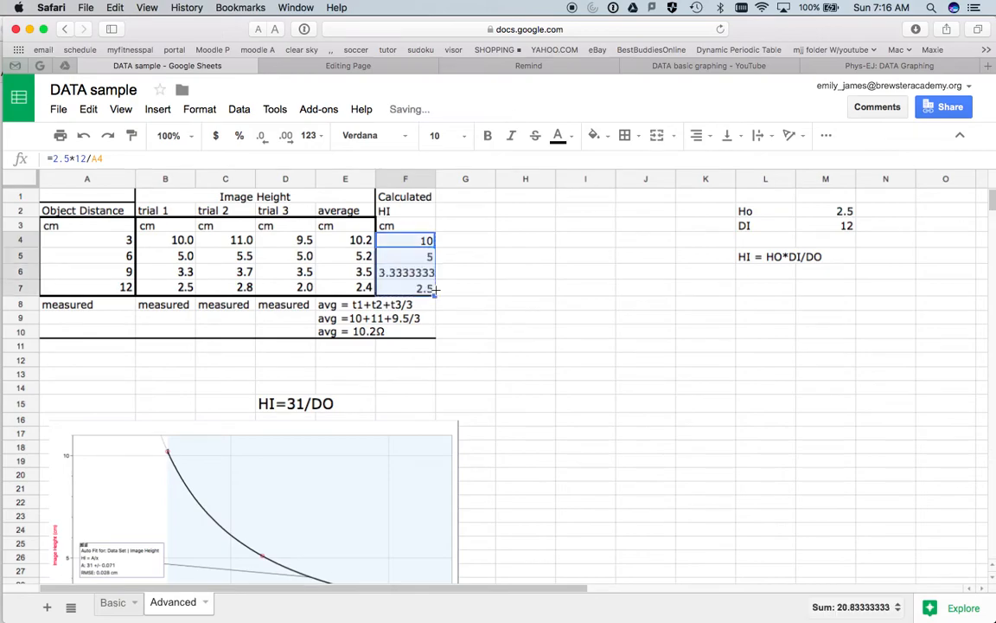
{"action": "left_click", "coordinate": [286, 137]}
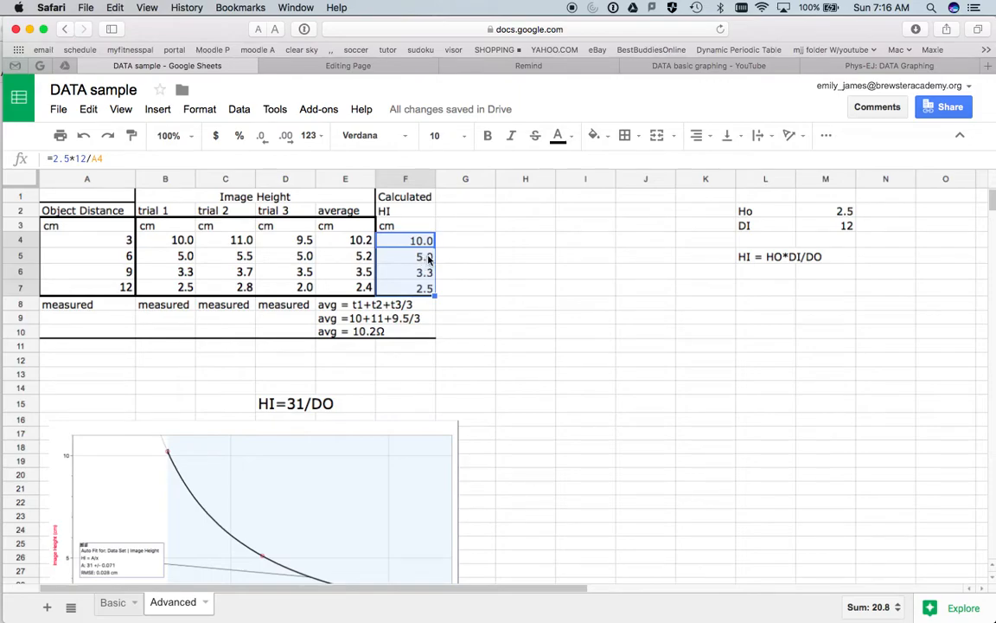
Step: Add the heading "%diff" in cell G2, beside the calculated image height column
{"action": "left_click", "coordinate": [461, 211]}
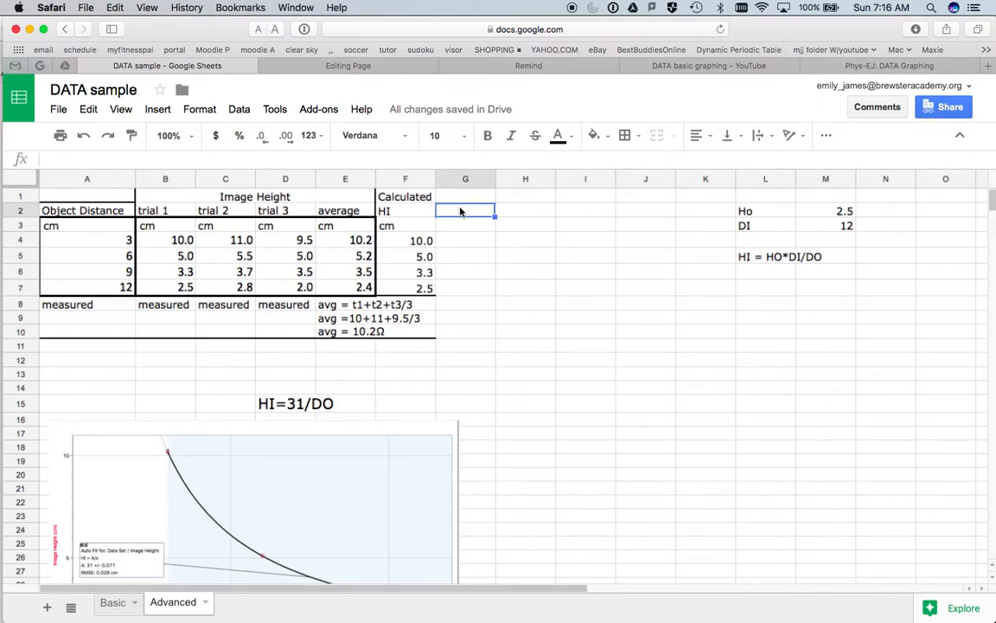
{"action": "type", "text": "%diff"}
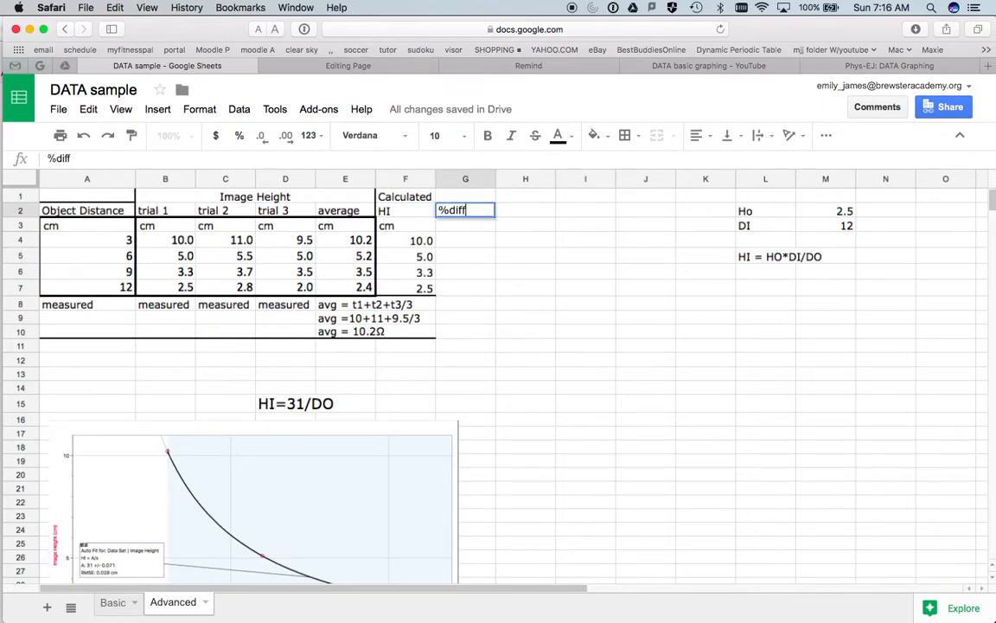
{"action": "key", "text": "Return"}
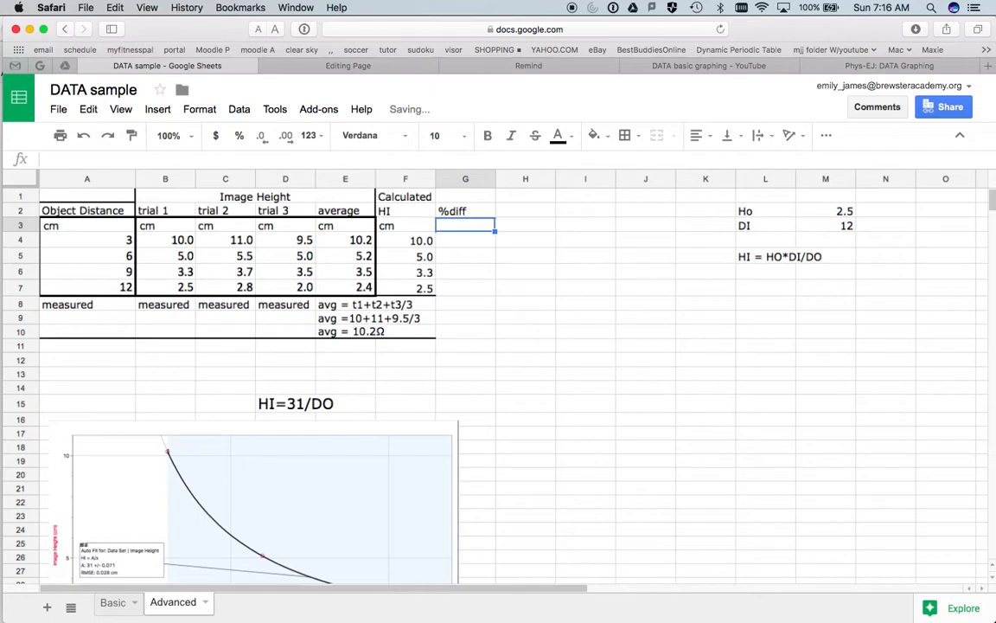
Step: Calculate the percent difference in G4 with =(F4-E4)/F4 and fill the formula down to G7
{"action": "key", "text": "Down"}
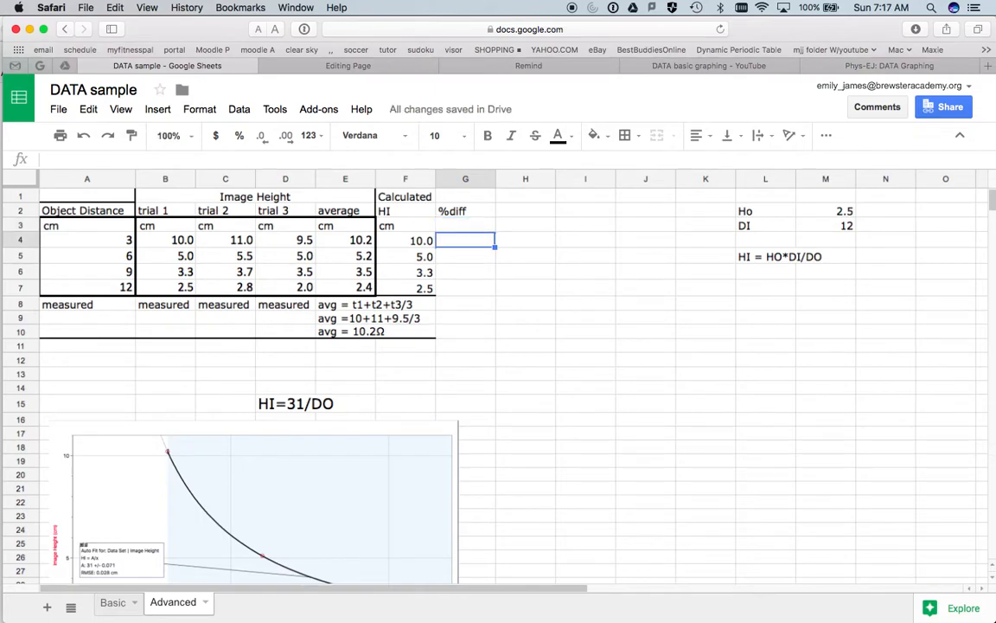
{"action": "type", "text": "=("}
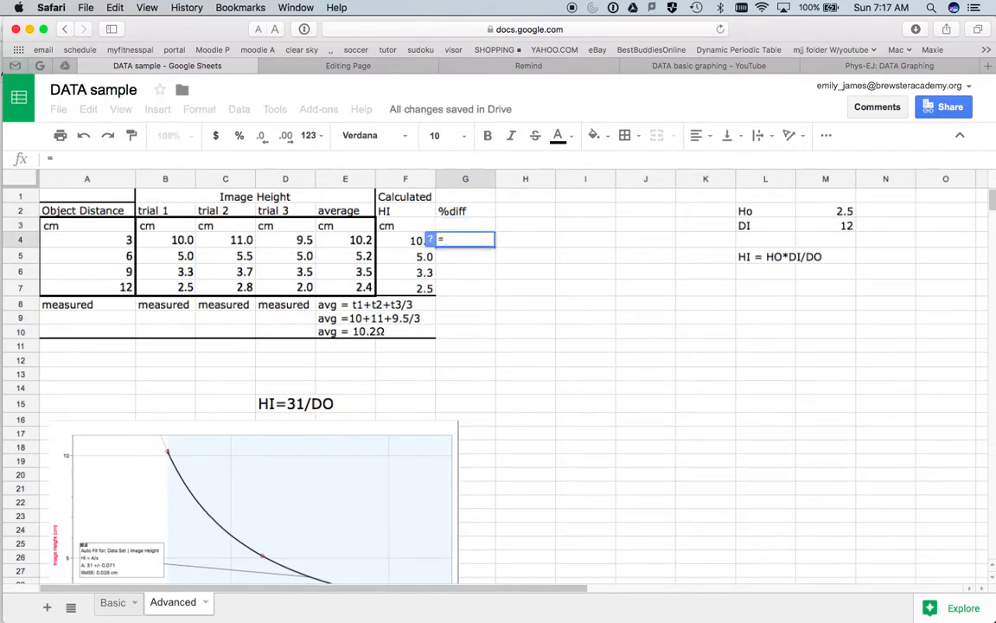
{"action": "left_click", "coordinate": [409, 242]}
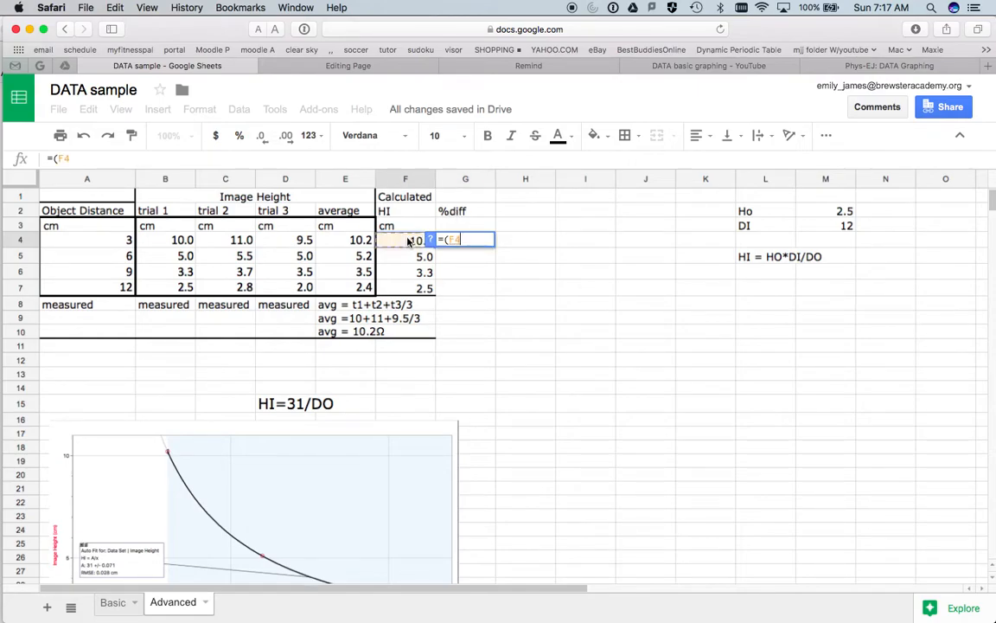
{"action": "type", "text": "-"}
{"action": "left_click", "coordinate": [361, 243]}
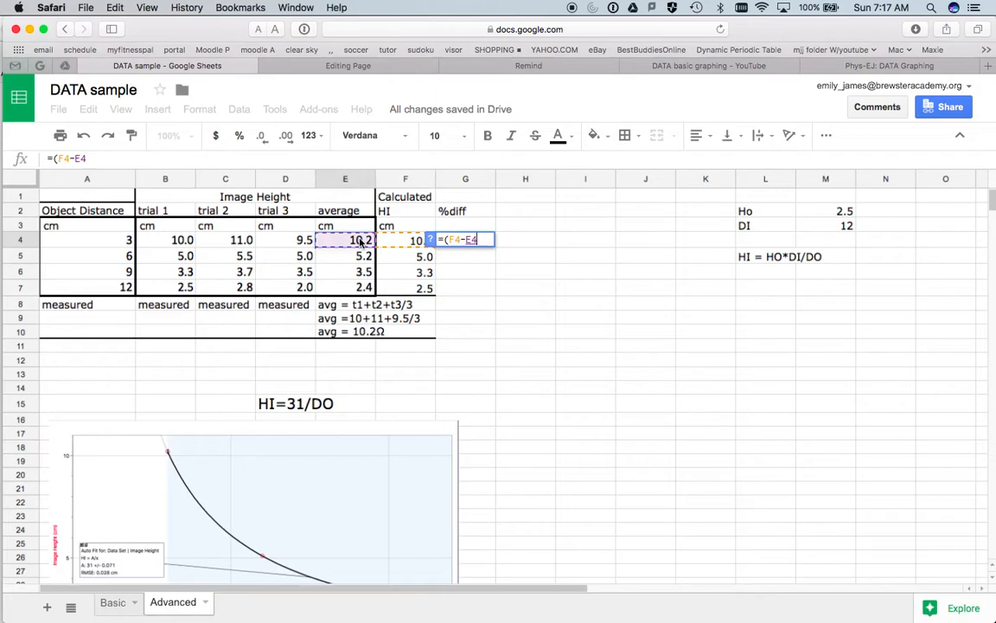
{"action": "type", "text": ")/"}
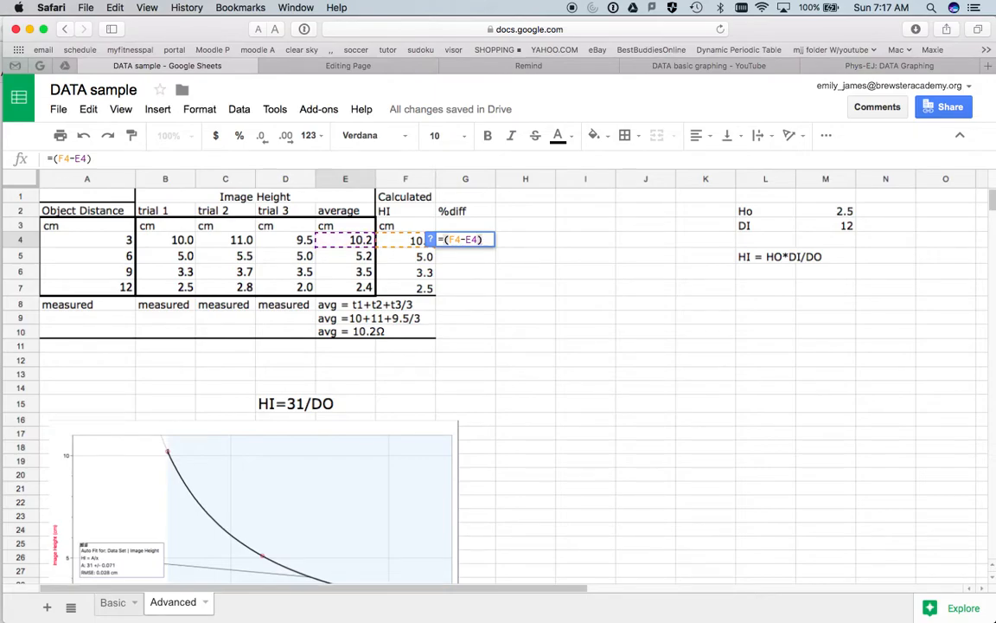
{"action": "left_click", "coordinate": [409, 243]}
{"action": "key", "text": "Return"}
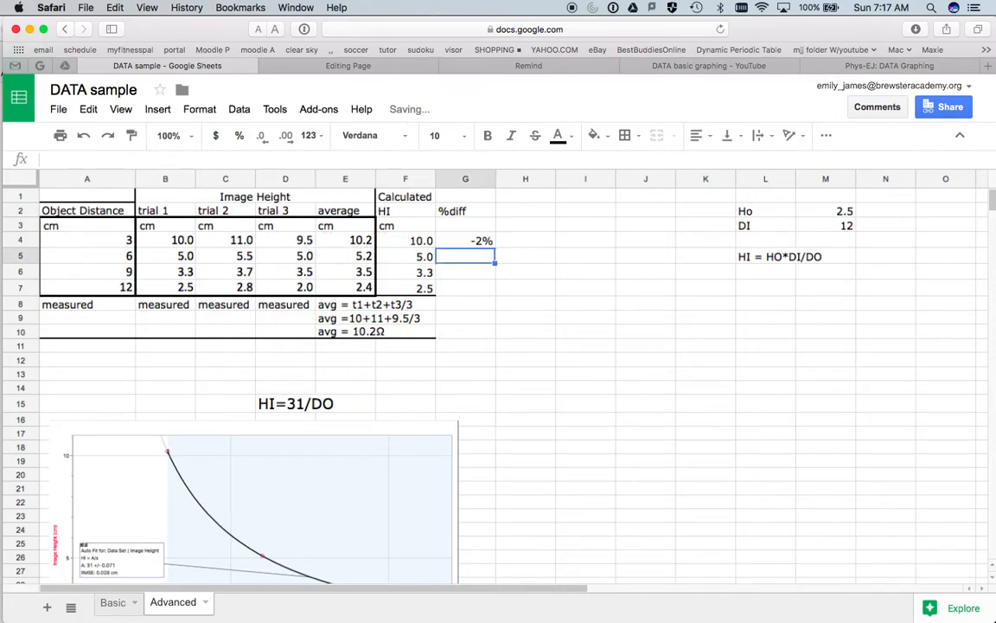
{"action": "key", "text": "Up"}
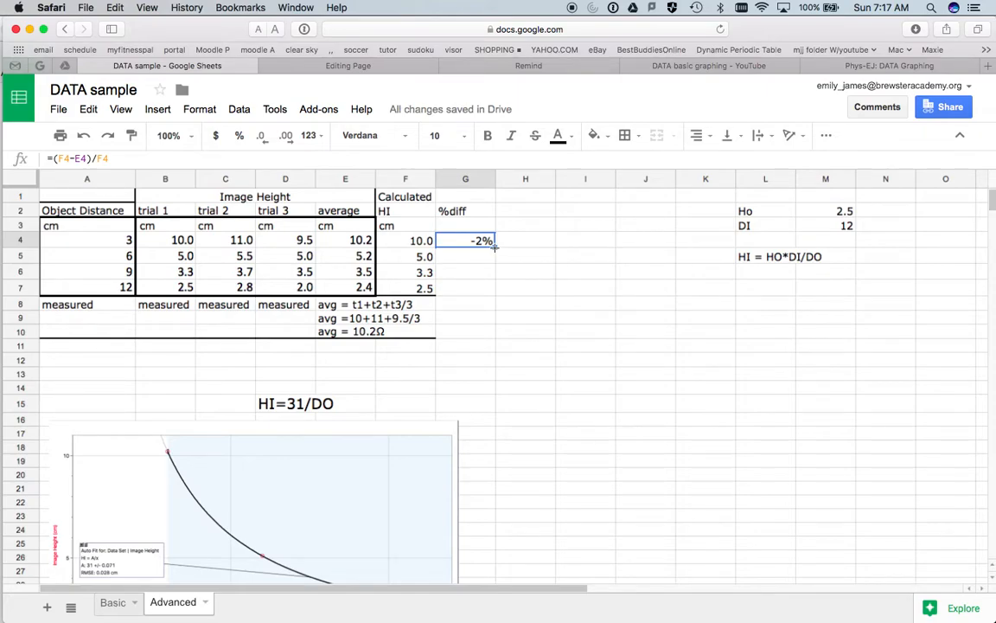
{"action": "left_click_drag", "start_coordinate": [494, 246], "coordinate": [494, 294]}
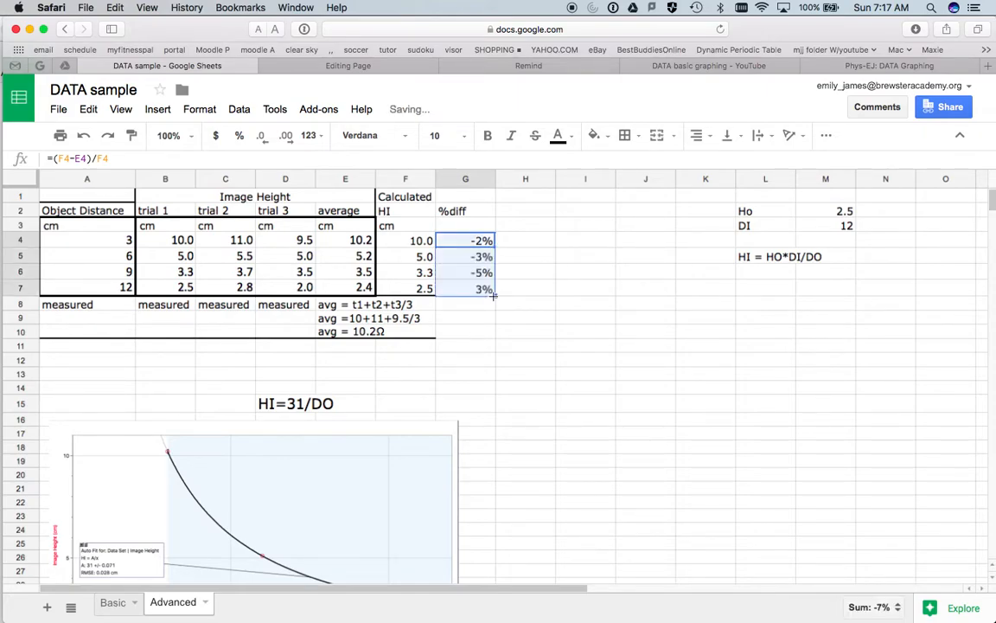
Step: Change the percent difference in G4 to =ABS(F4-E4)/F4 and fill the formula down to G7
{"action": "double_click", "coordinate": [476, 241]}
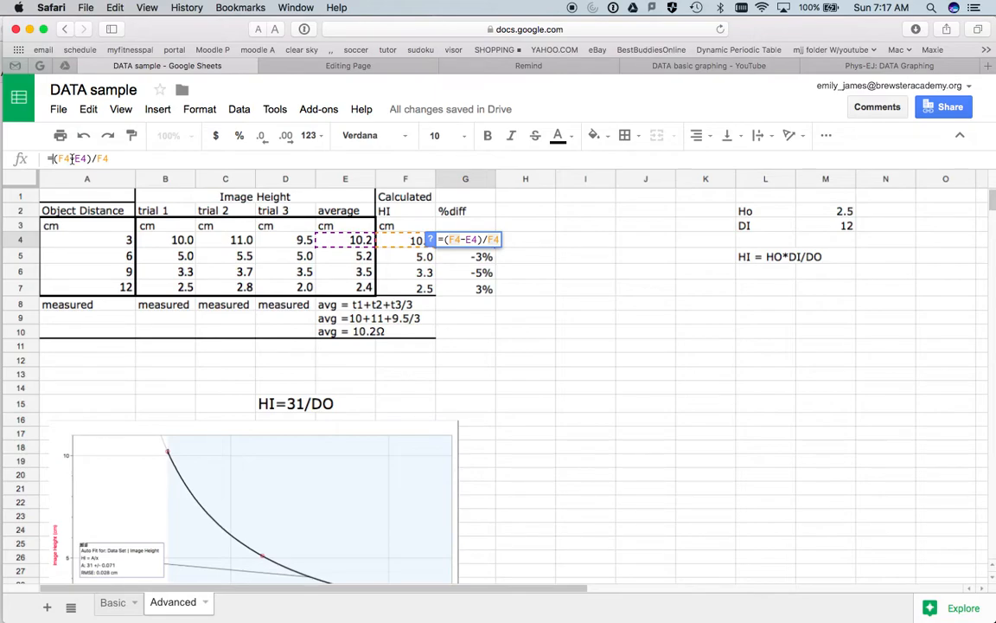
{"action": "type", "text": "ABS"}
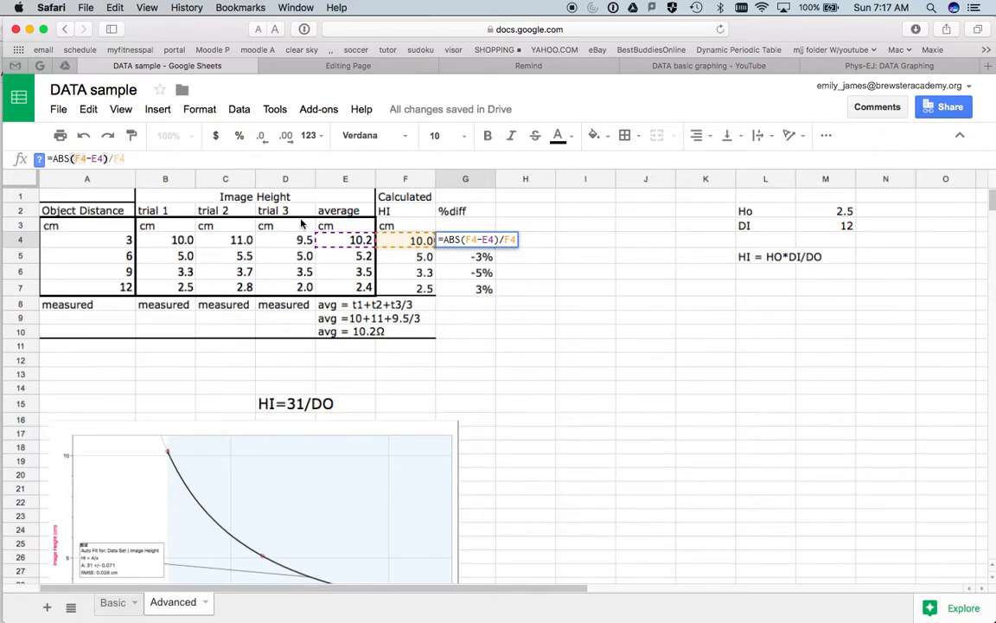
{"action": "key", "text": "Return"}
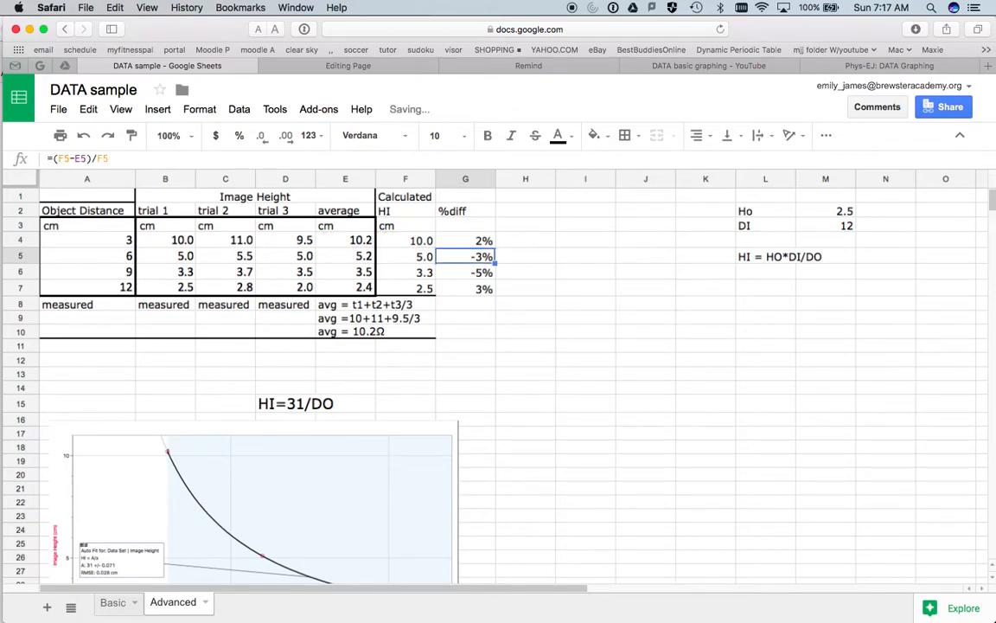
{"action": "left_click", "coordinate": [482, 242]}
{"action": "left_click_drag", "start_coordinate": [494, 248], "coordinate": [495, 293]}
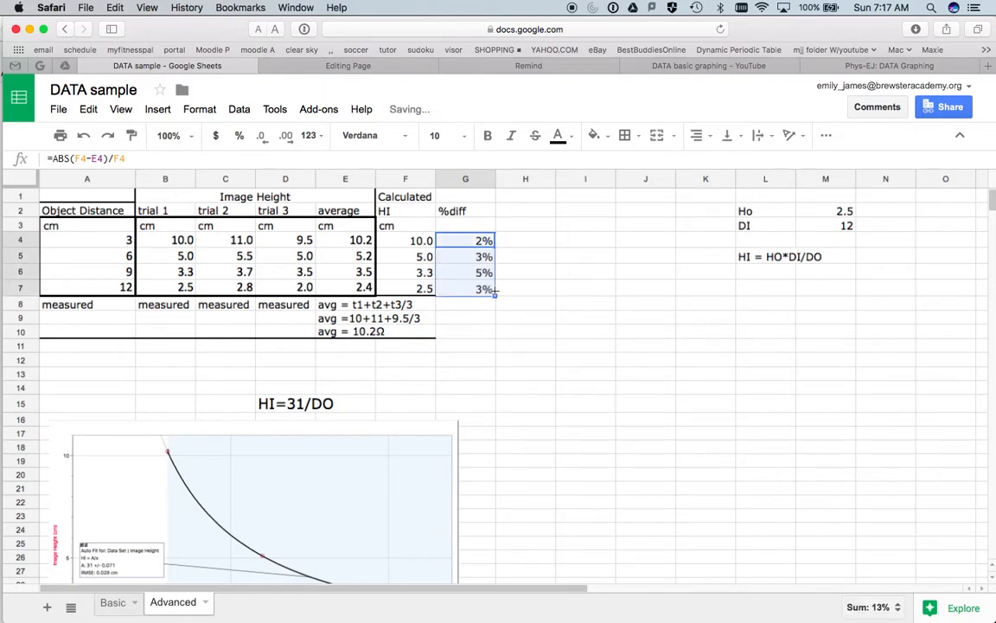
Step: Write the sample image height calculation in F11 to F13 as HI=HO*DI/DO, HI=2.5*12/3 and HI=10cm
{"action": "left_click", "coordinate": [406, 348]}
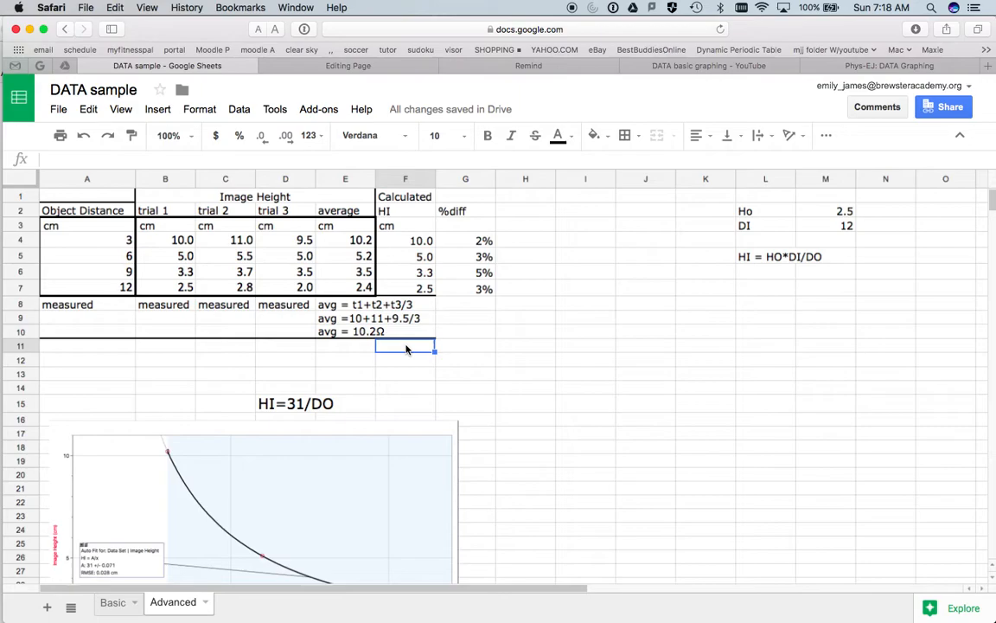
{"action": "type", "text": "HI"}
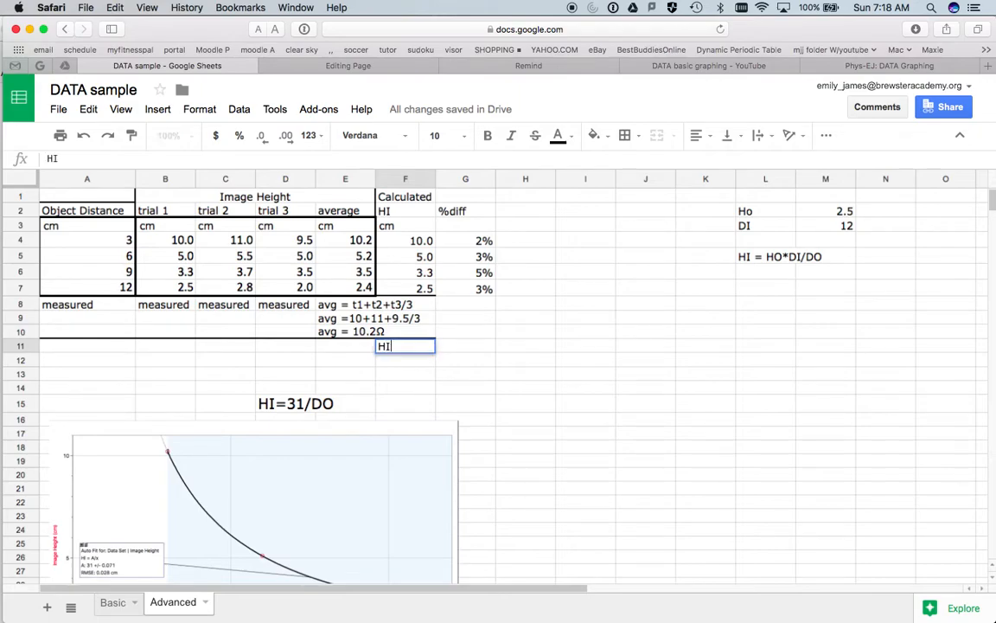
{"action": "type", "text": "=HO*DI/DO"}
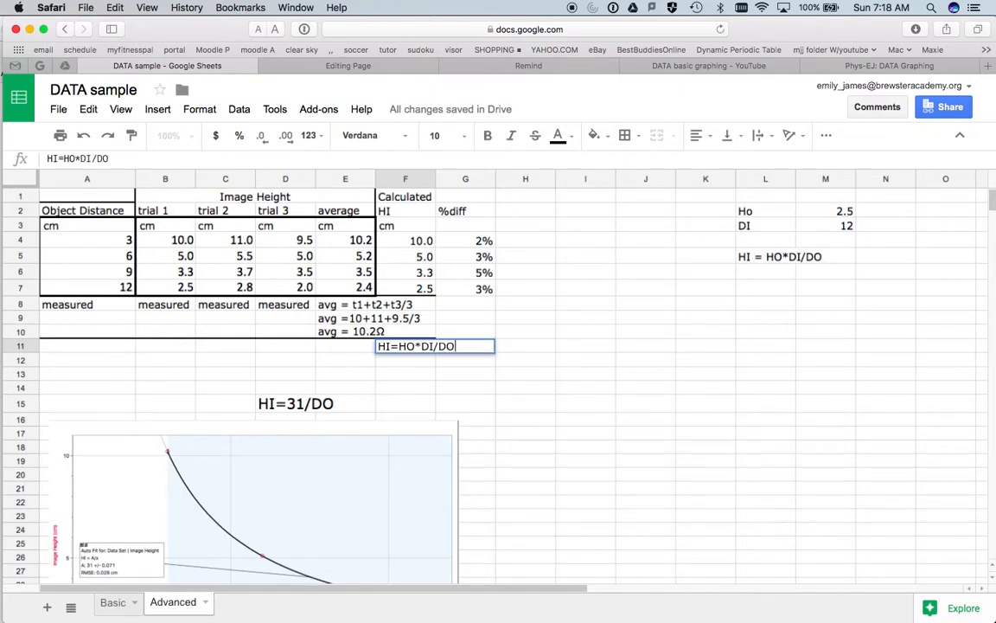
{"action": "key", "text": "Return"}
{"action": "type", "text": "HI"}
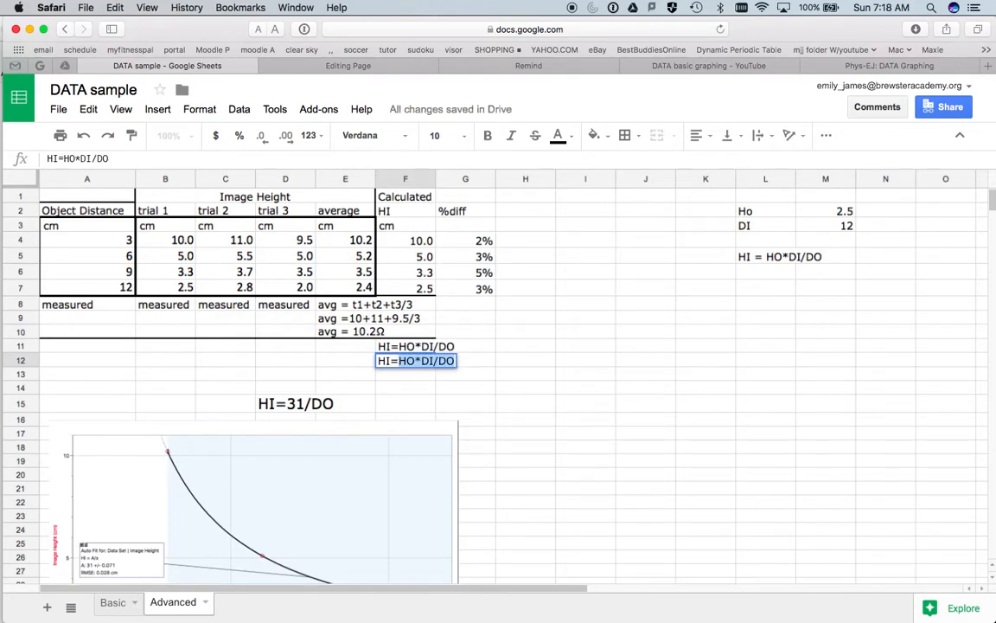
{"action": "type", "text": "=2.5"}
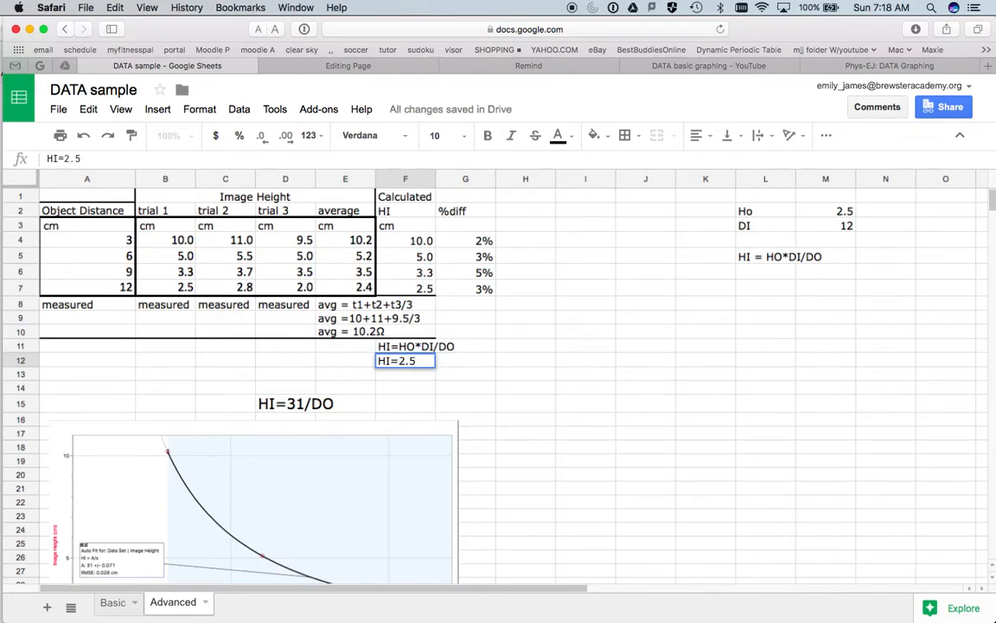
{"action": "type", "text": "*12/"}
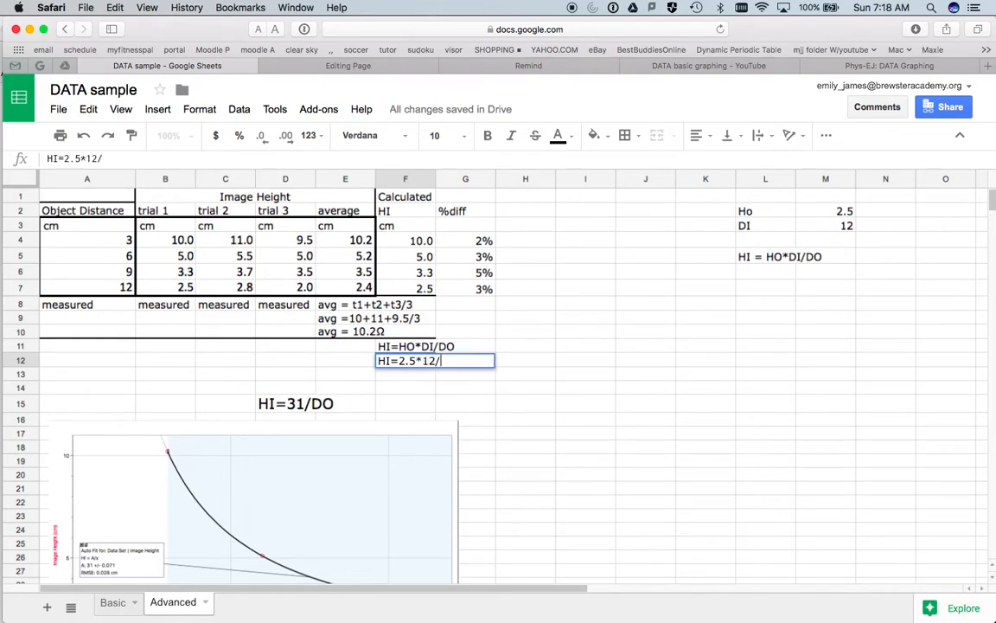
{"action": "type", "text": "3"}
{"action": "key", "text": "Return"}
{"action": "type", "text": "HI"}
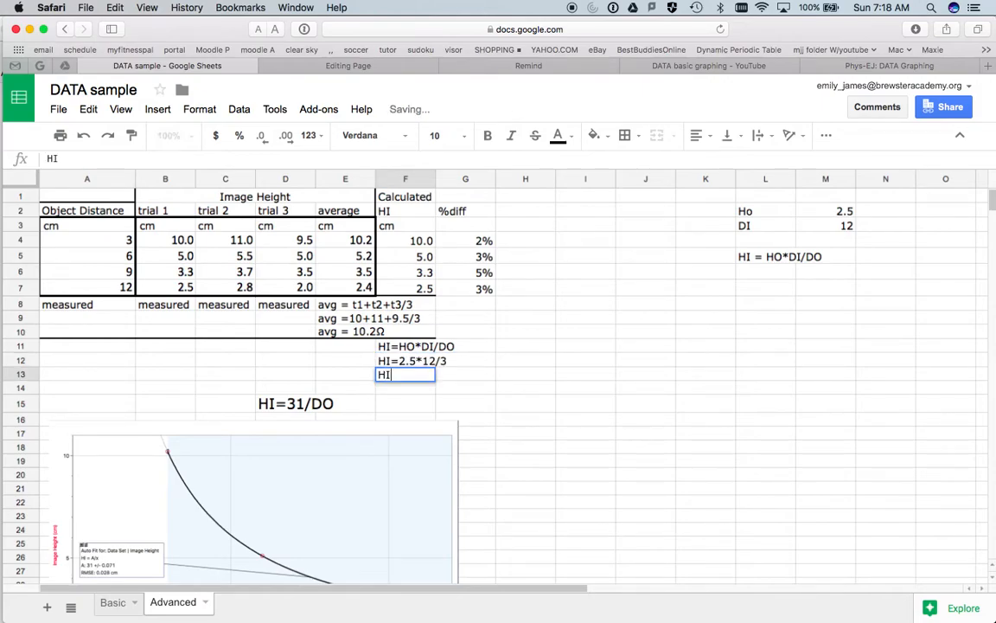
{"action": "type", "text": "="}
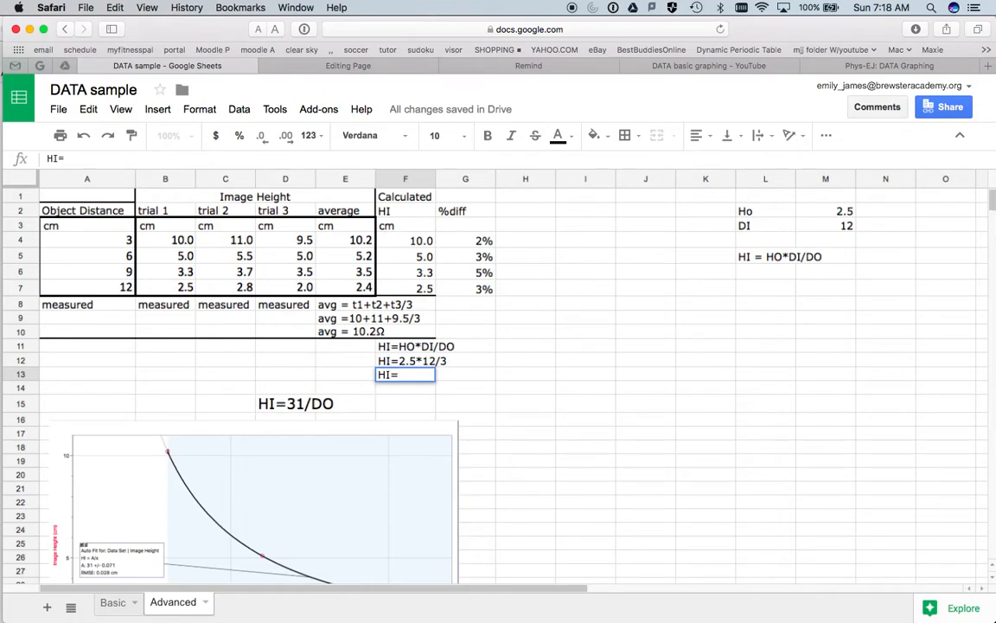
{"action": "type", "text": "10cm"}
{"action": "key", "text": "Return"}
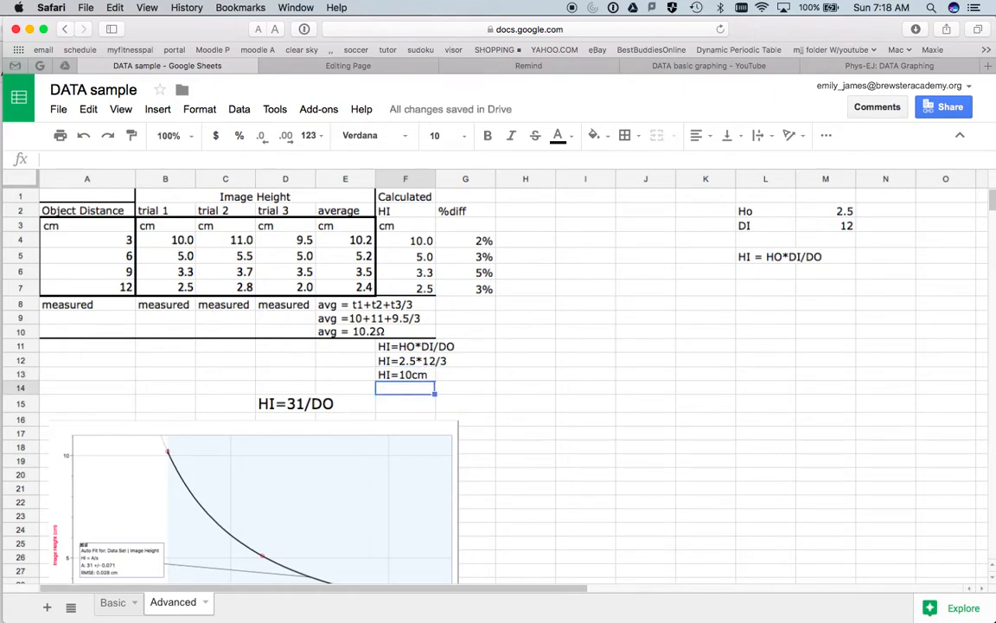
Step: Write the sample percent difference calculation in G8 to G10 as %diff=(meas-calc)/calc, %diff=(10.2-10)/10 and %diff=2%
{"action": "left_click", "coordinate": [467, 306]}
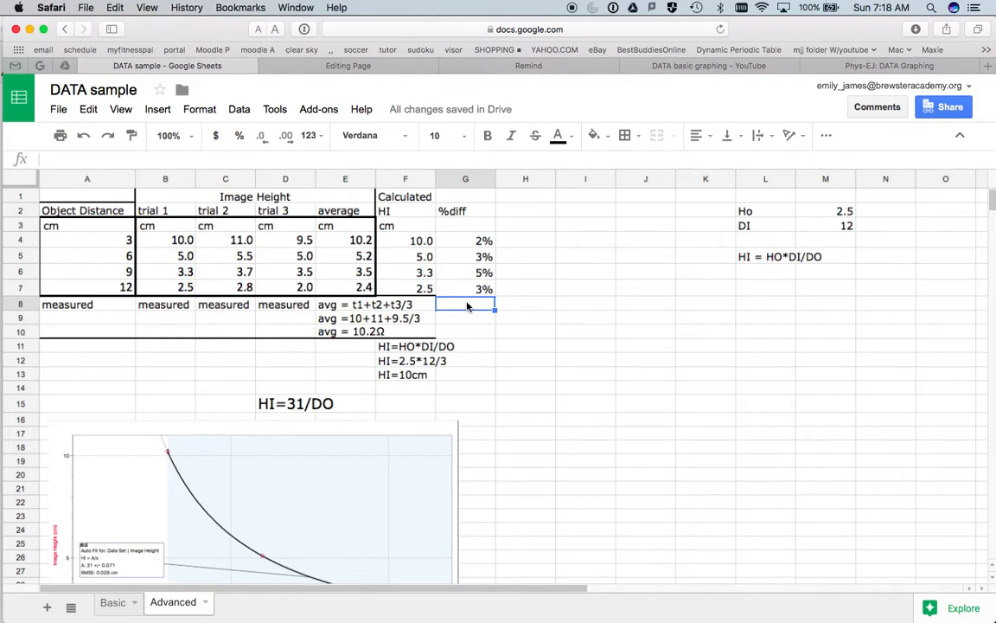
{"action": "type", "text": "%diff=(meas-calc)"}
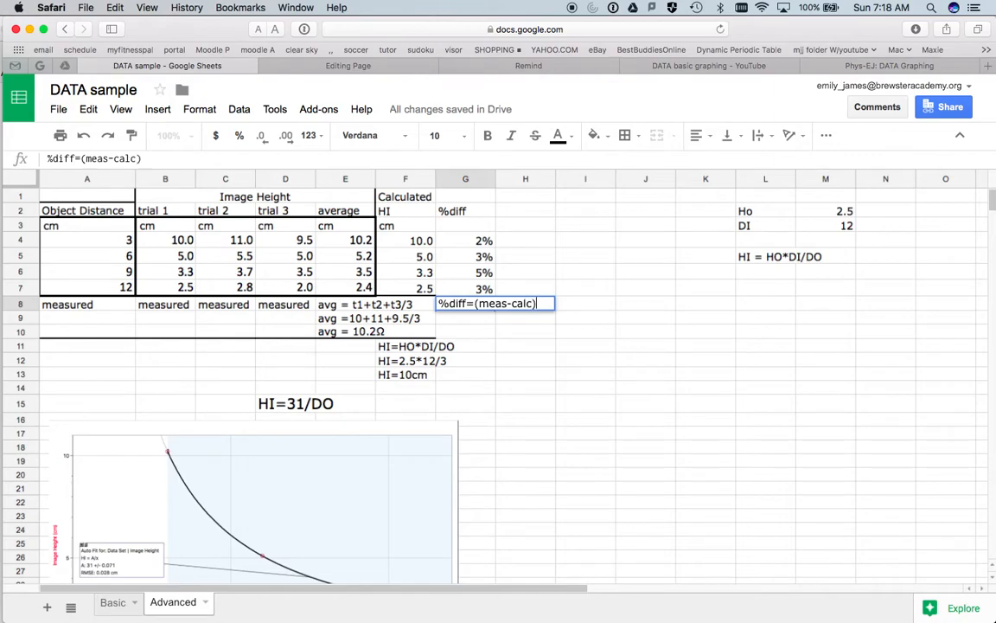
{"action": "type", "text": "/calc"}
{"action": "key", "text": "Return"}
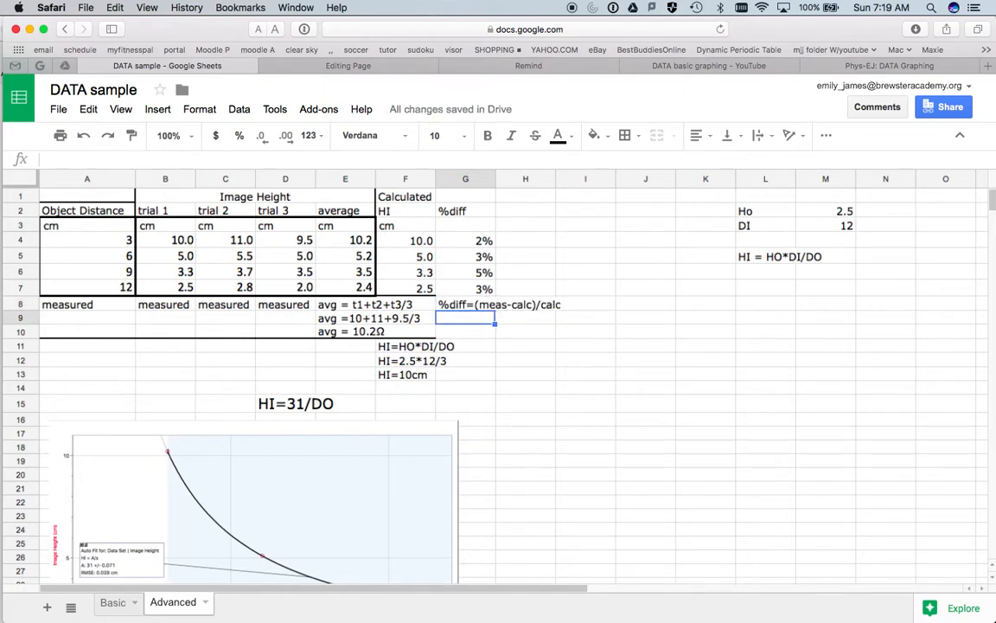
{"action": "type", "text": "%diff="}
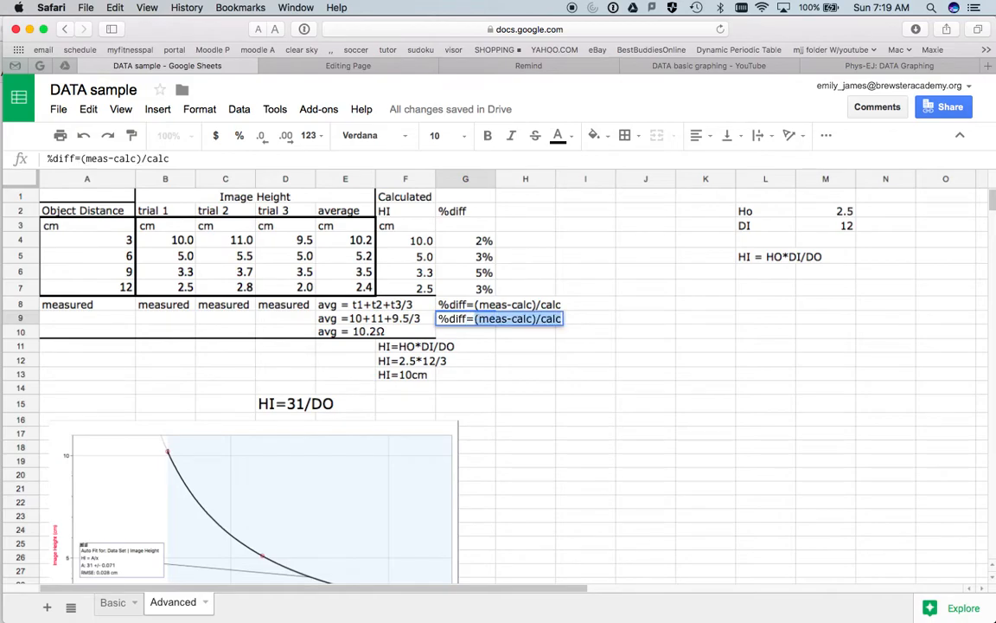
{"action": "type", "text": "(10.2-10"}
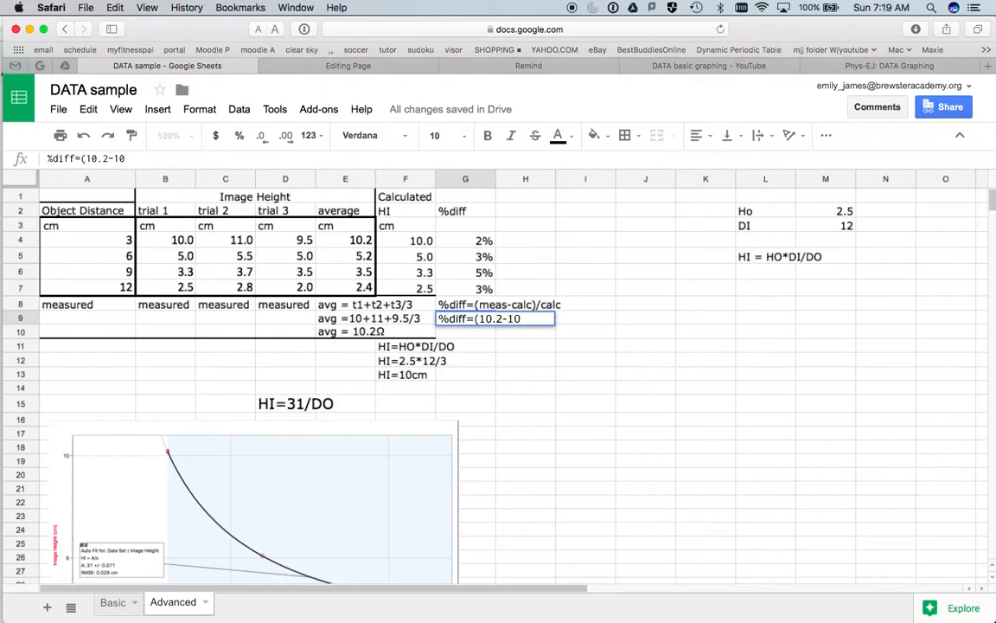
{"action": "type", "text": ")/10"}
{"action": "key", "text": "Return"}
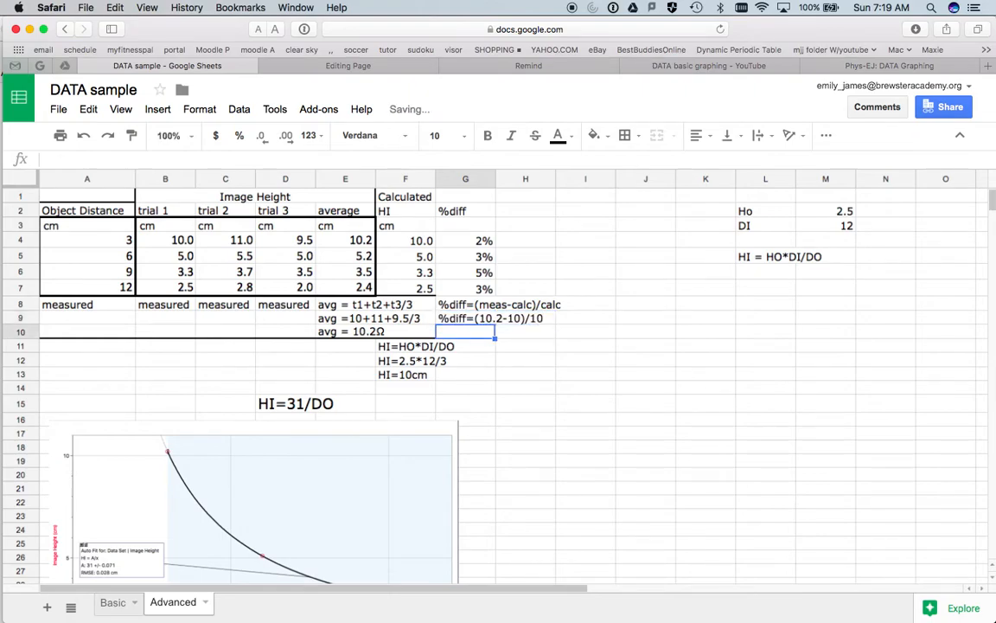
{"action": "type", "text": "2"}
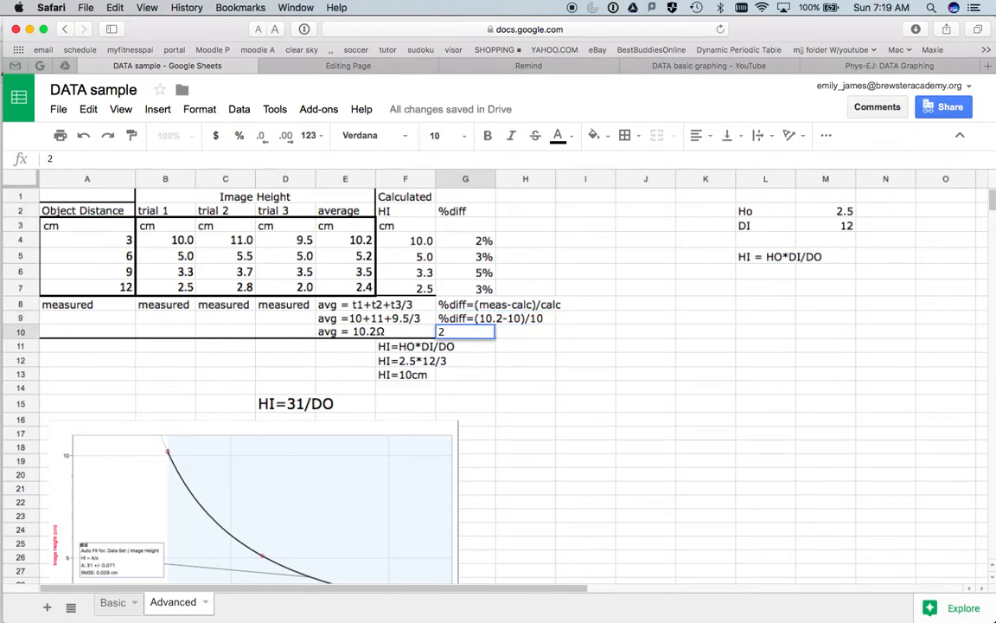
{"action": "key", "text": "BackSpace"}
{"action": "type", "text": "%diff=2%"}
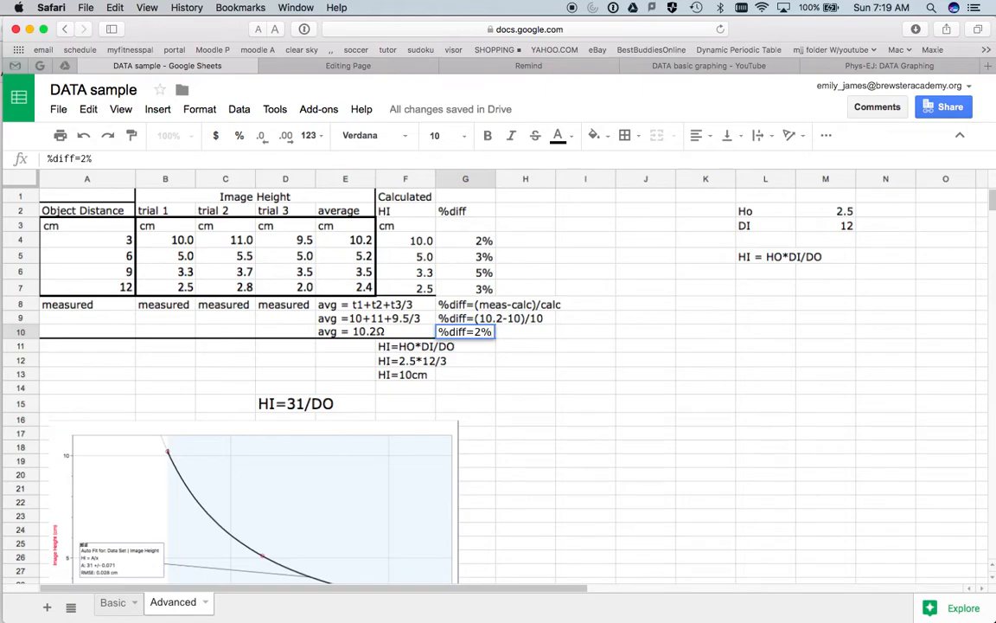
{"action": "key", "text": "Return"}
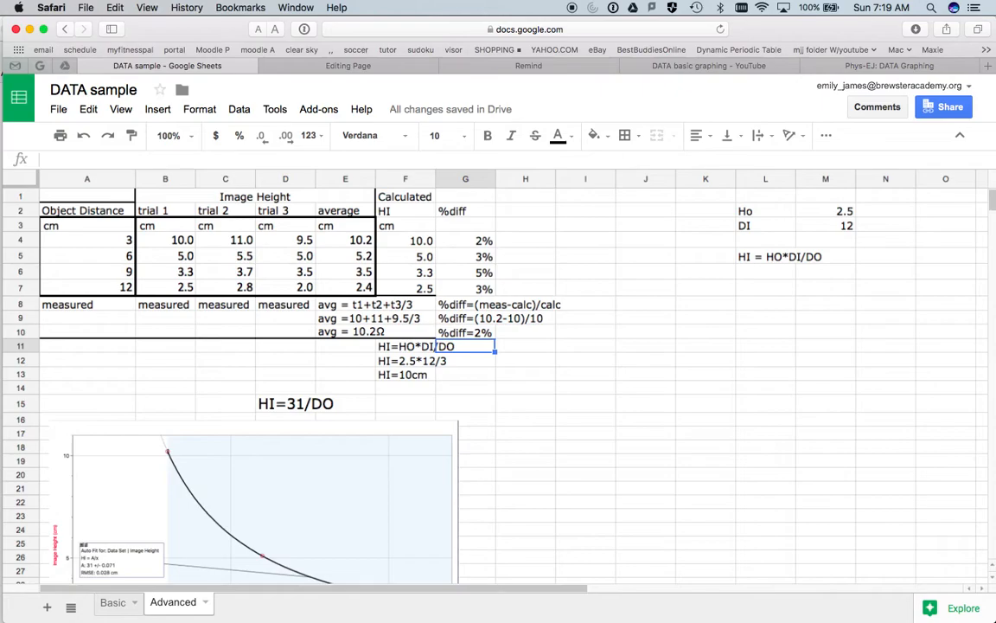
Step: Apply an outer border around the calculated height and percent difference cells F3:G7
{"action": "left_click_drag", "start_coordinate": [385, 227], "coordinate": [483, 288]}
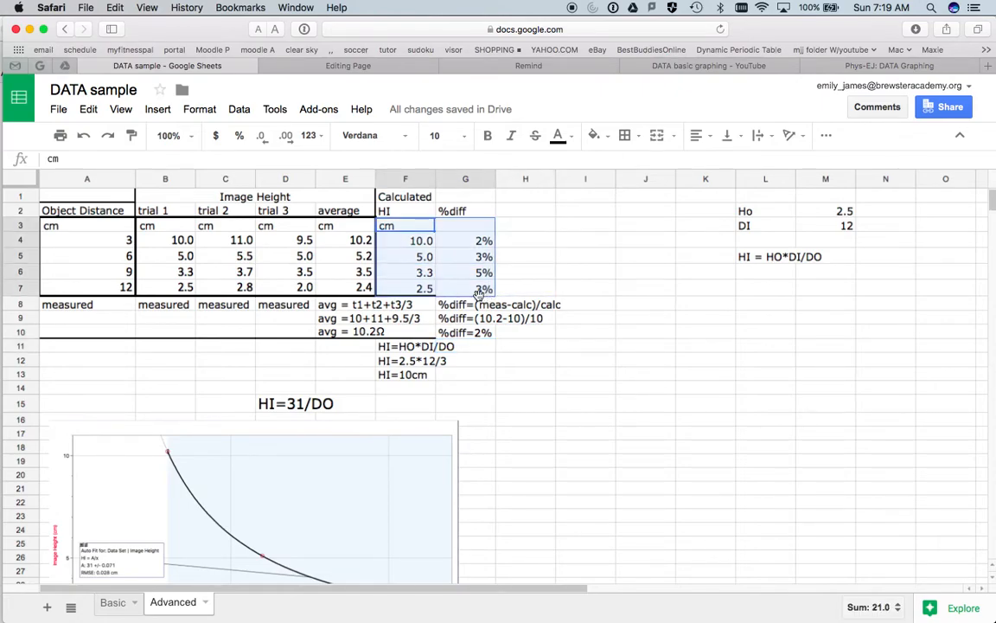
{"action": "left_click", "coordinate": [627, 136]}
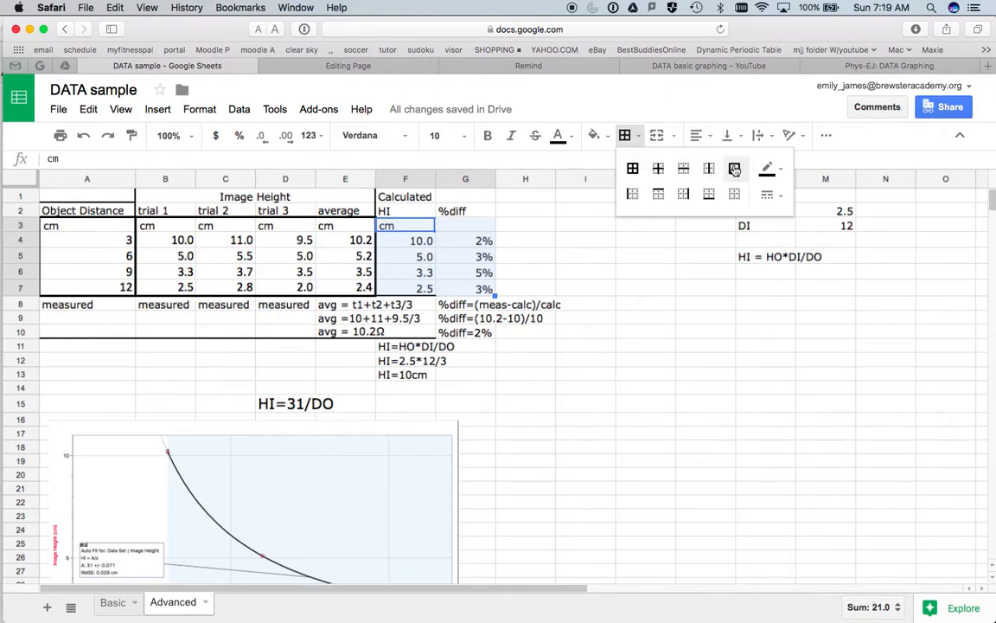
{"action": "left_click", "coordinate": [734, 170]}
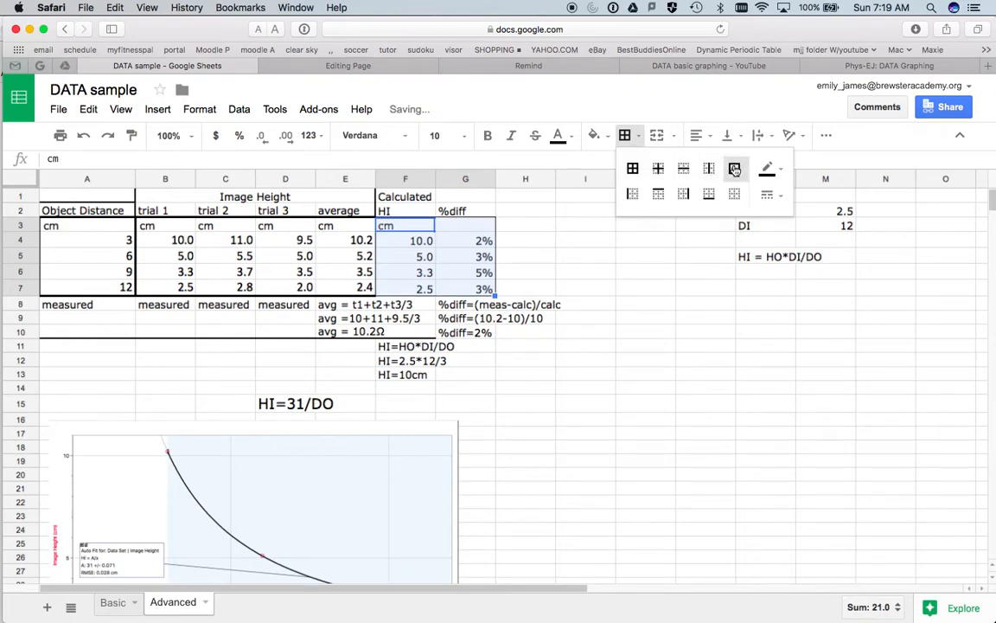
{"action": "left_click", "coordinate": [770, 195]}
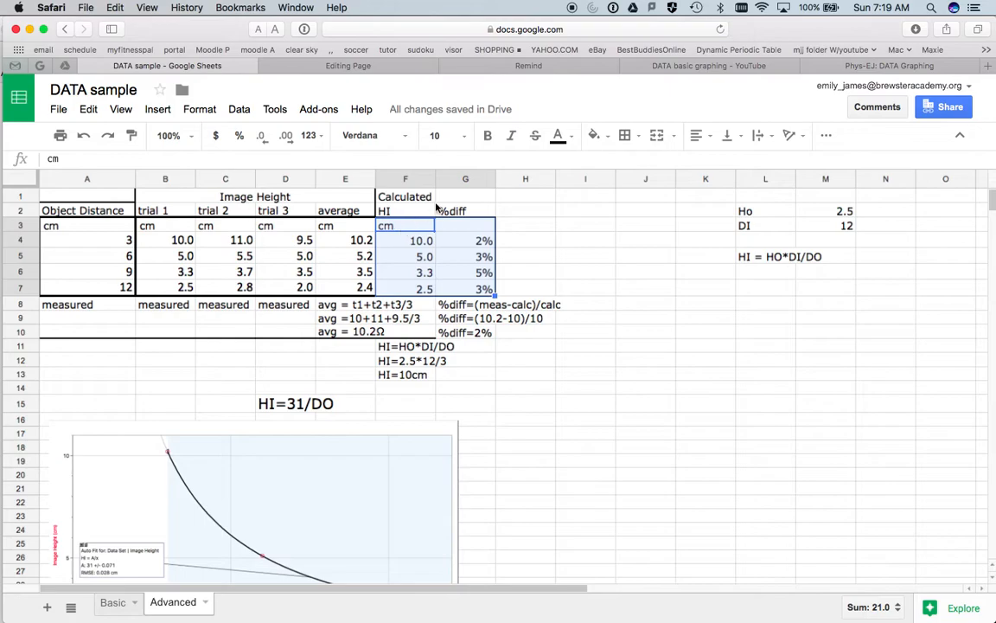
Step: Give the range F3:G7 a thick solid outer border to match the other boxed sections of the table
{"action": "left_click", "coordinate": [636, 138]}
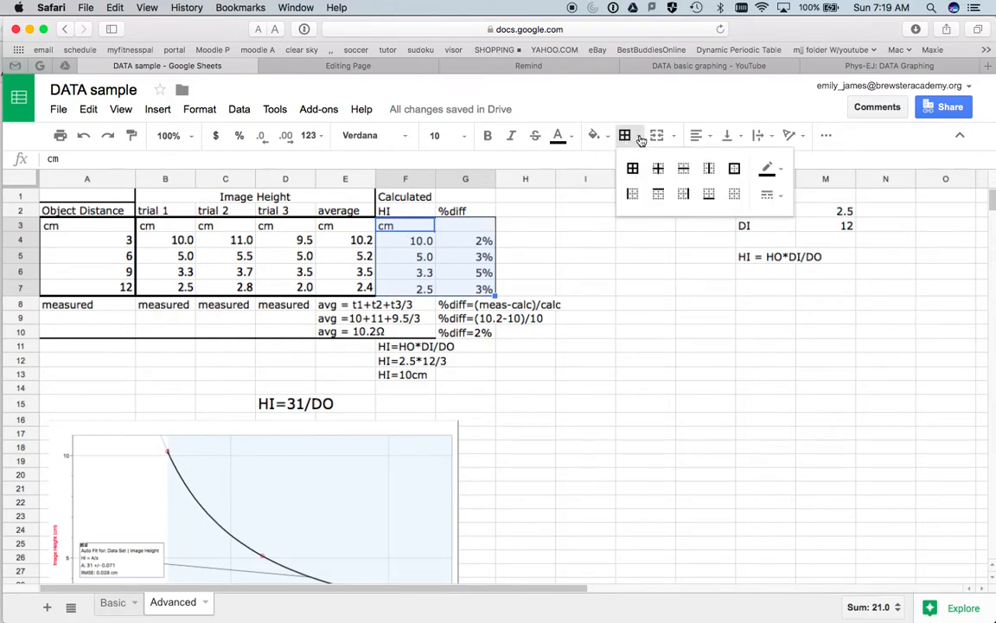
{"action": "left_click", "coordinate": [772, 198]}
{"action": "left_click", "coordinate": [792, 262]}
{"action": "left_click_drag", "start_coordinate": [418, 225], "coordinate": [485, 287]}
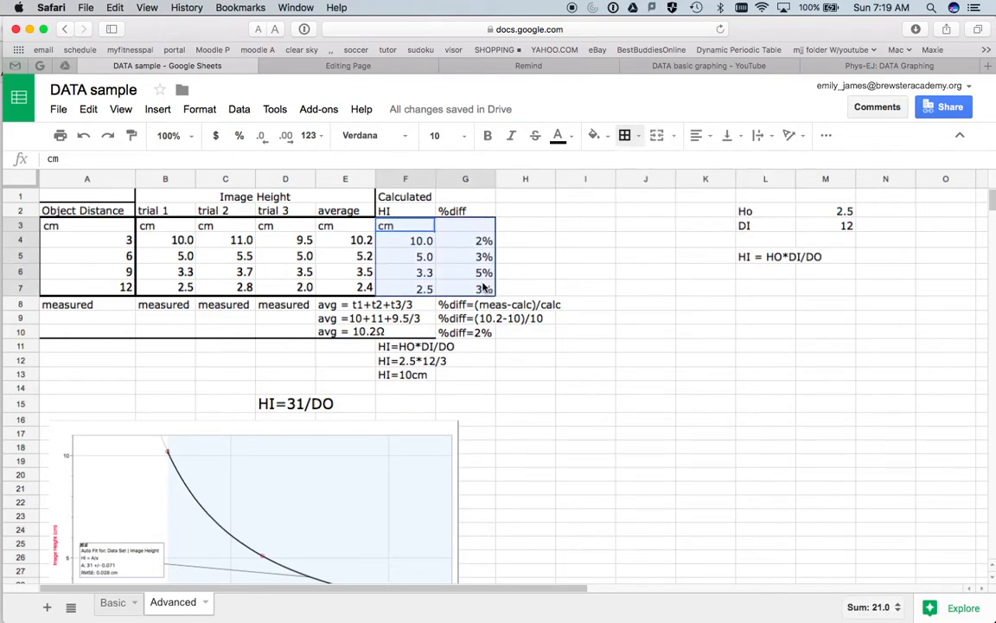
{"action": "left_click", "coordinate": [639, 140]}
{"action": "left_click", "coordinate": [770, 197]}
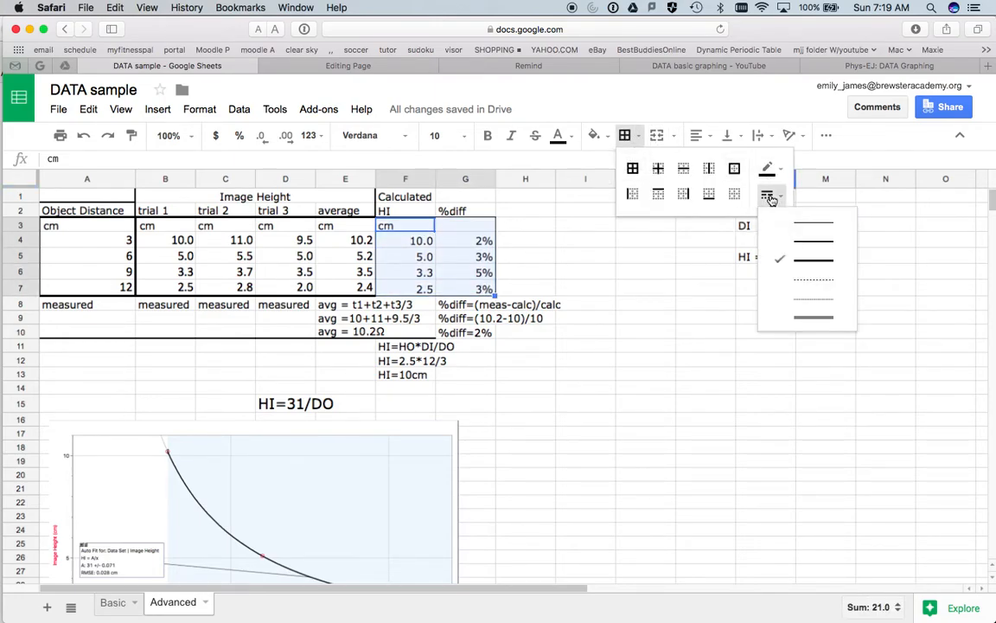
{"action": "left_click", "coordinate": [805, 258]}
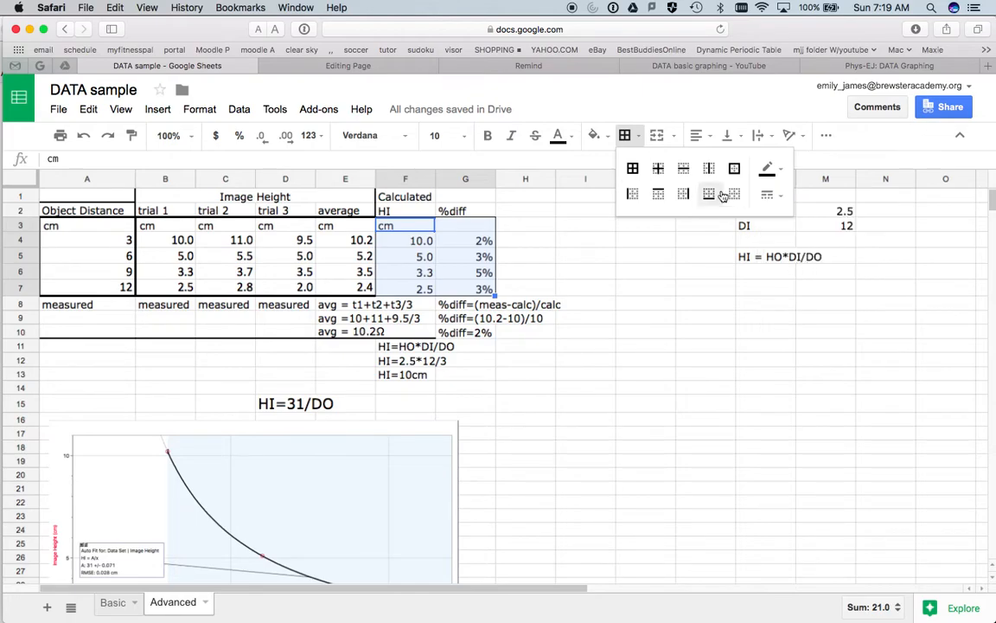
{"action": "left_click", "coordinate": [734, 167]}
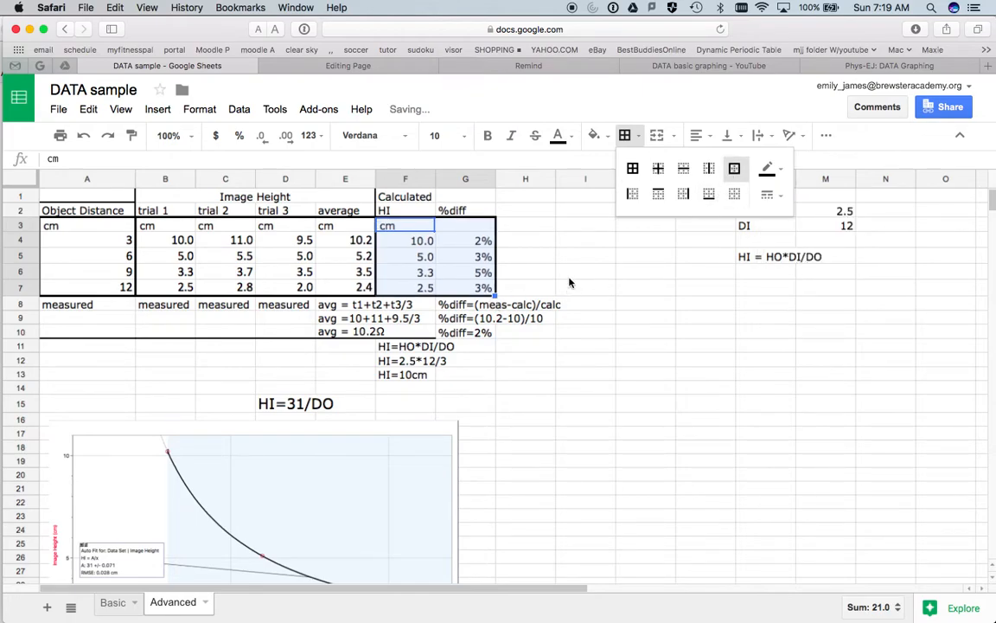
{"action": "left_click", "coordinate": [570, 274]}
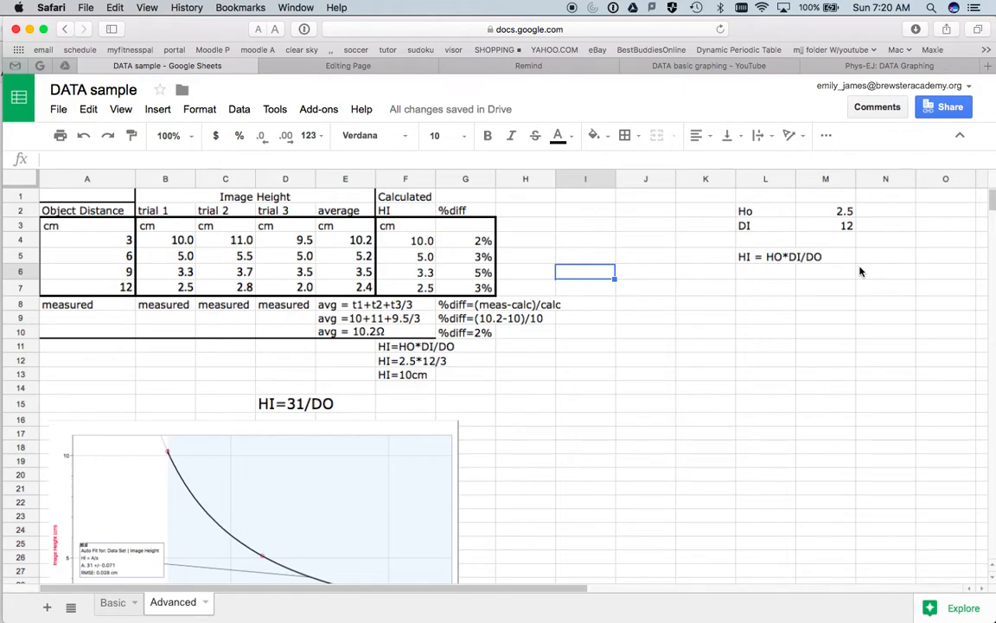
{"action": "scroll", "coordinate": [859, 271], "scroll_direction": "down", "scroll_amount": 5}
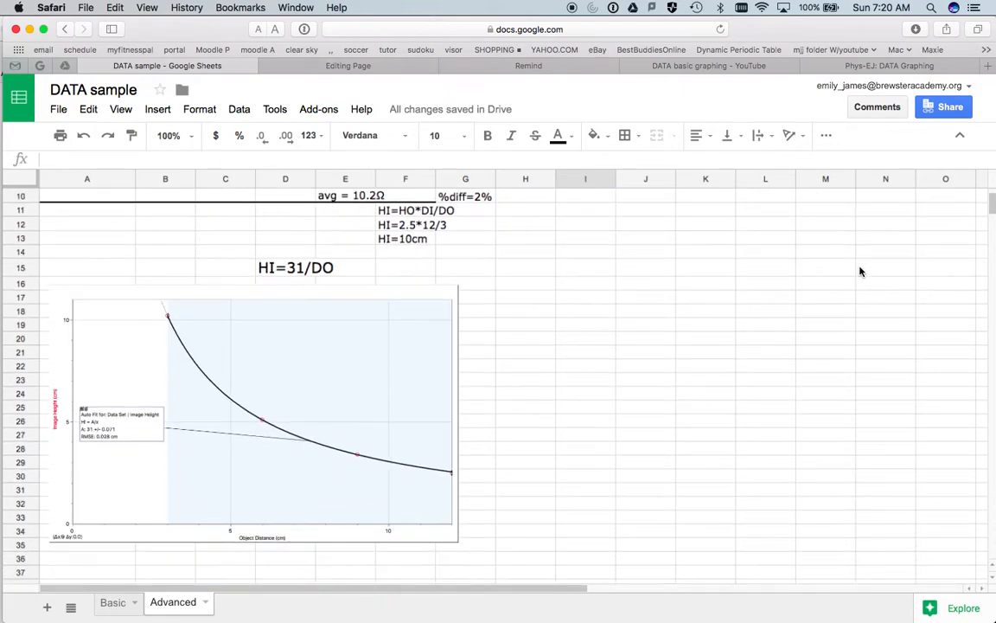
{"action": "scroll", "coordinate": [859, 271], "scroll_direction": "up", "scroll_amount": 5}
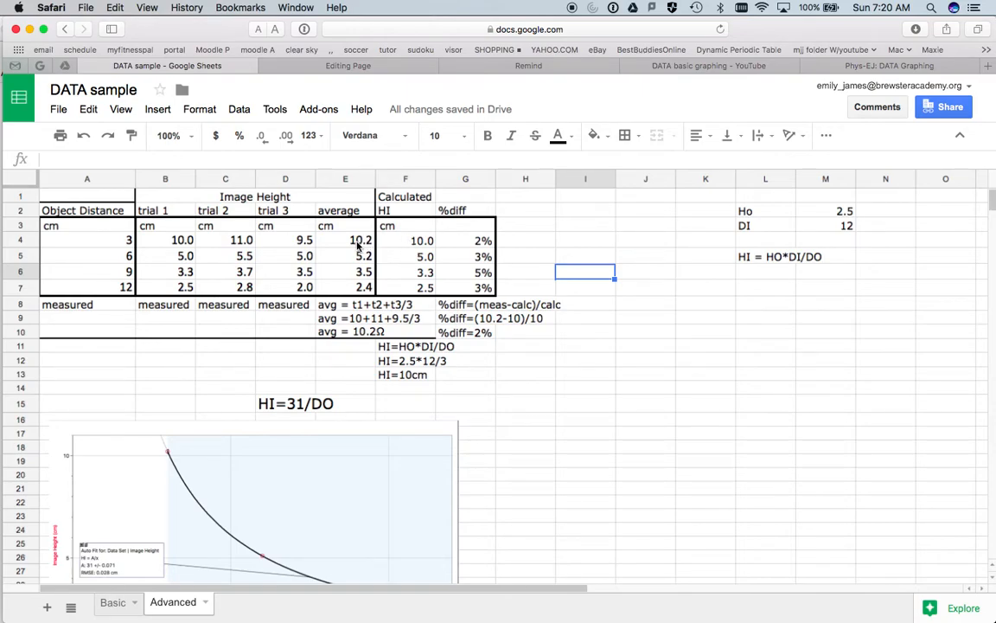
{"action": "left_click_drag", "start_coordinate": [360, 246], "coordinate": [415, 295]}
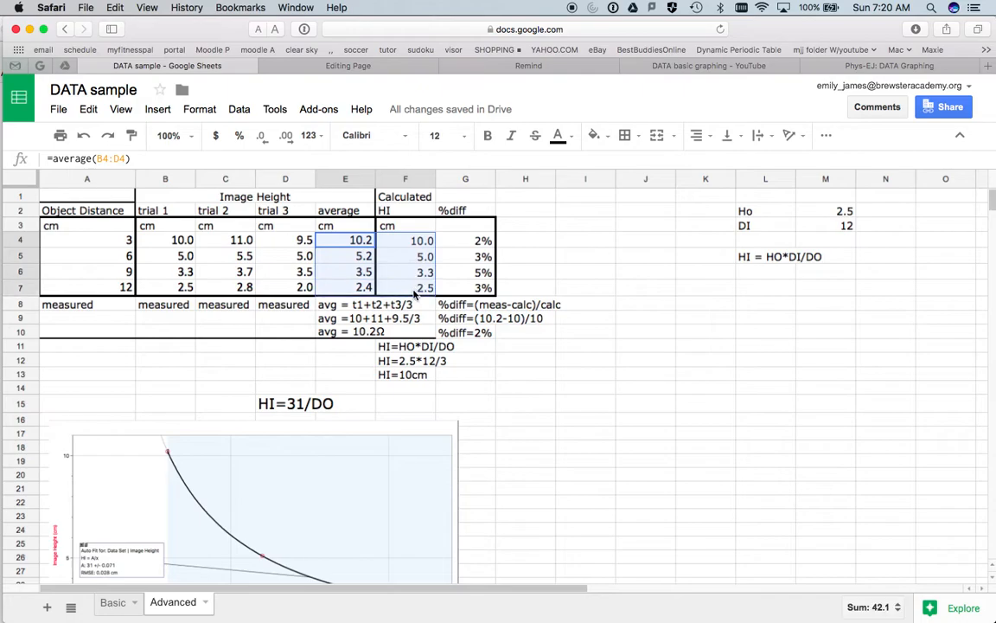
Step: Copy the average and calculated heights E4:F7 into a new Graphical Analysis file, discarding the unsaved previous graph
{"action": "key", "text": "super+c"}
{"action": "mouse_move", "coordinate": [8, 344]}
{"action": "left_click", "coordinate": [13, 325]}
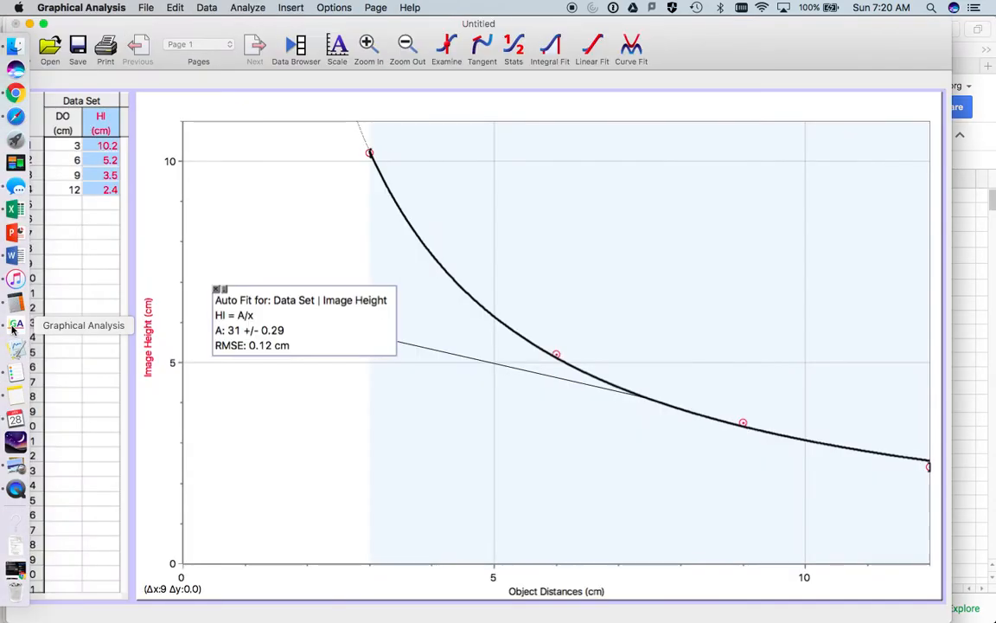
{"action": "key", "text": "super+n"}
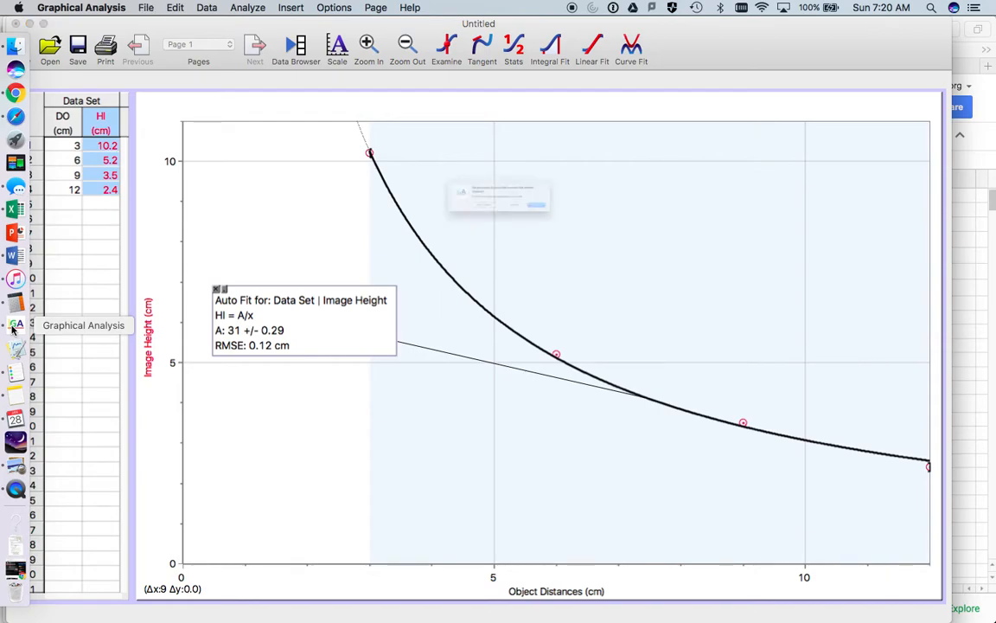
{"action": "left_click", "coordinate": [452, 226]}
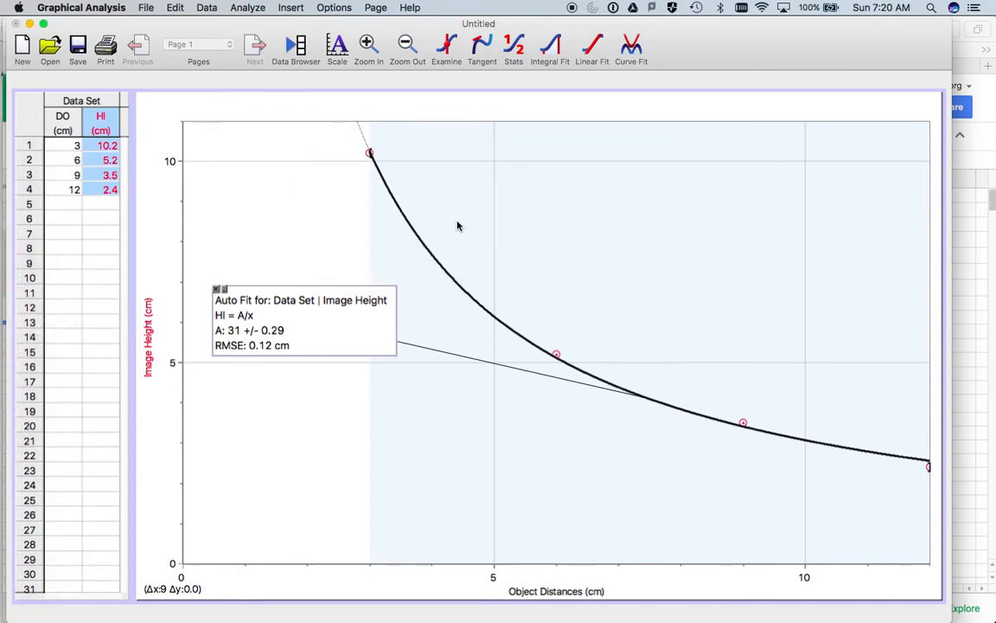
{"action": "left_click", "coordinate": [66, 131]}
{"action": "key", "text": "super+v"}
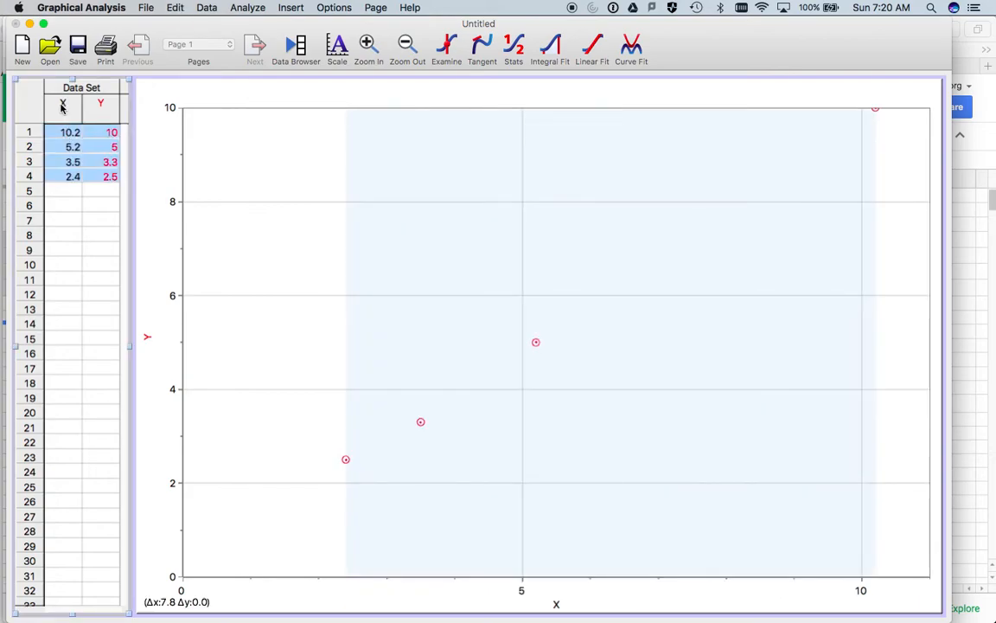
Step: Name the X column Measured Image Height with short name HIm and units cm
{"action": "double_click", "coordinate": [63, 107]}
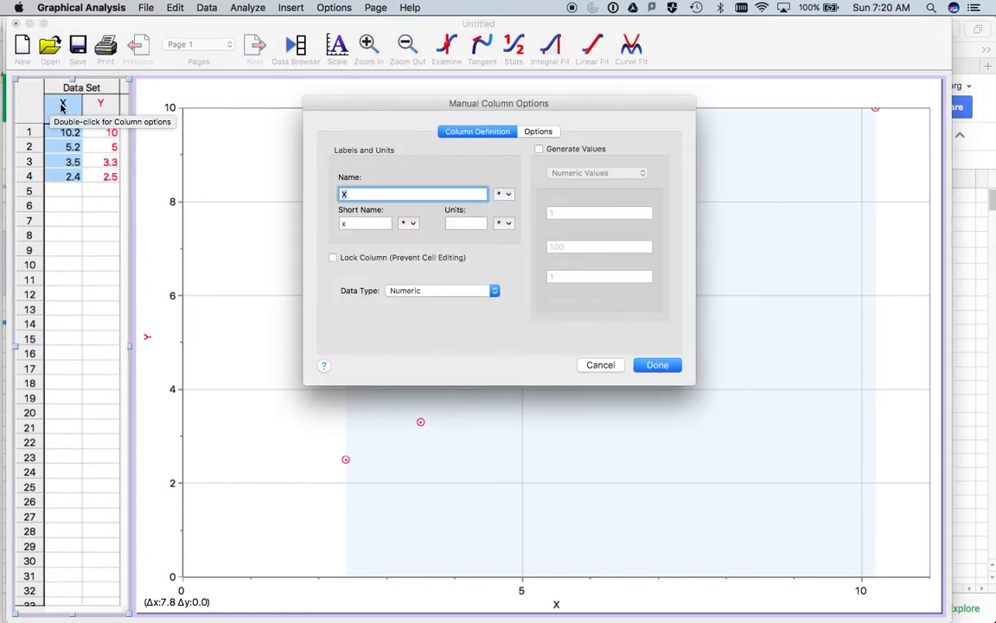
{"action": "type", "text": "me"}
{"action": "key", "text": "BackSpace"}
{"action": "key", "text": "BackSpace"}
{"action": "type", "text": "Measured Image Height"}
{"action": "key", "text": "Tab"}
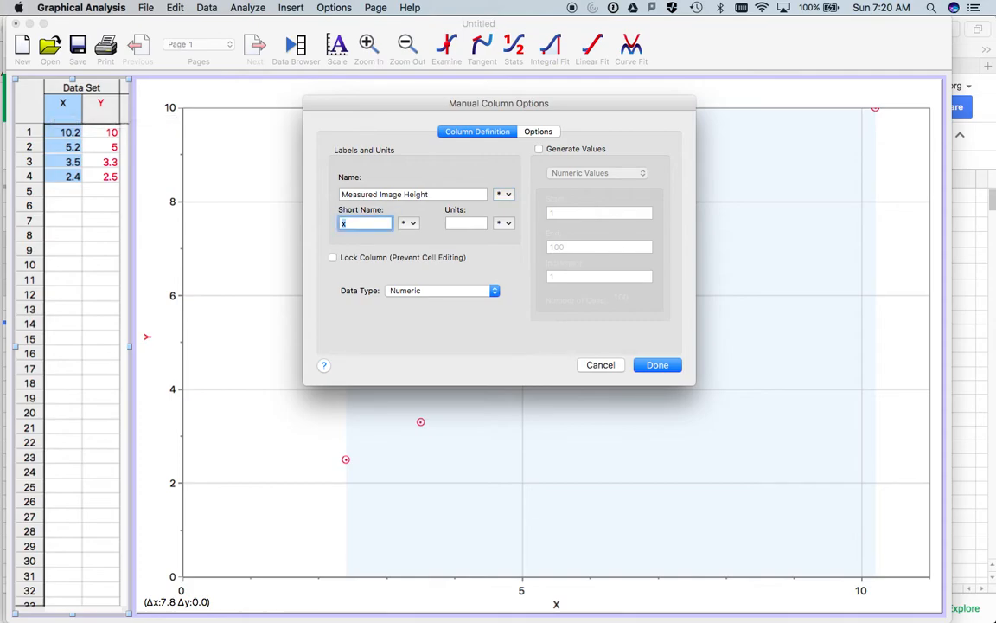
{"action": "type", "text": "HIm"}
{"action": "key", "text": "Tab"}
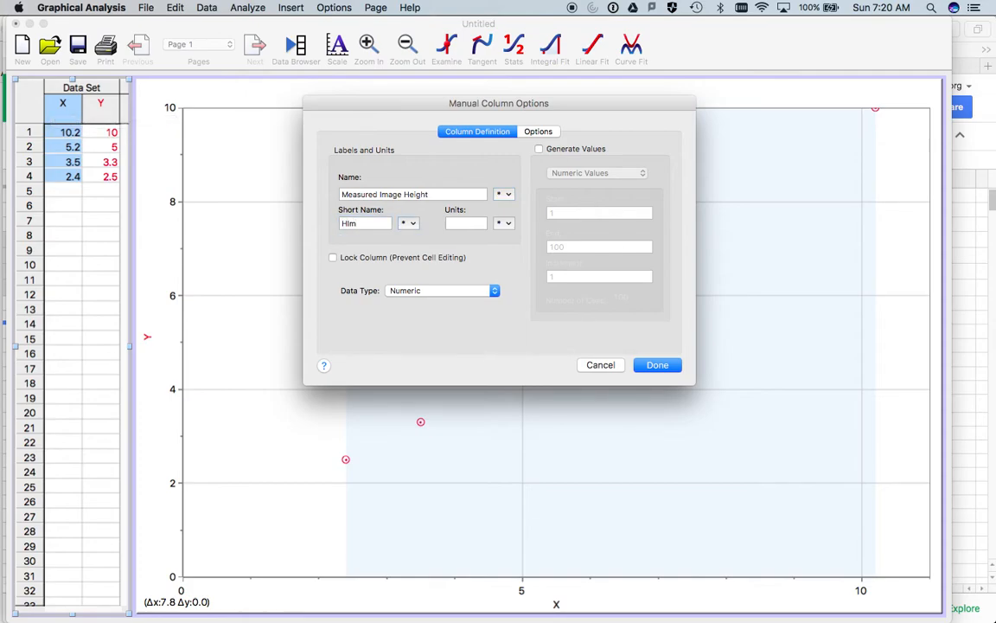
{"action": "type", "text": "cm"}
{"action": "key", "text": "Return"}
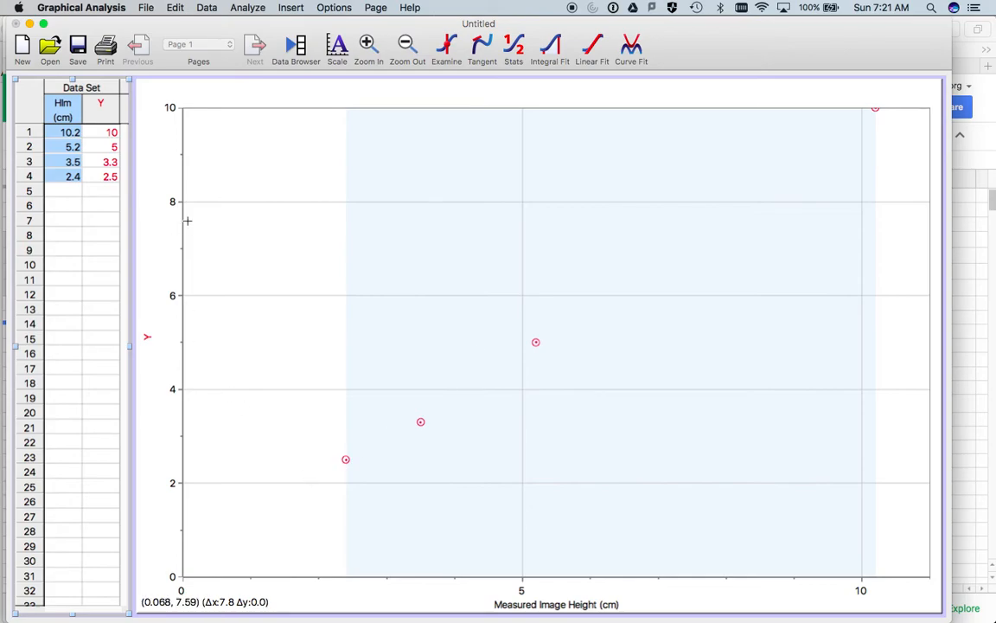
Step: Name the Y column Calculated Image Height with short name HIc and units m
{"action": "double_click", "coordinate": [98, 107]}
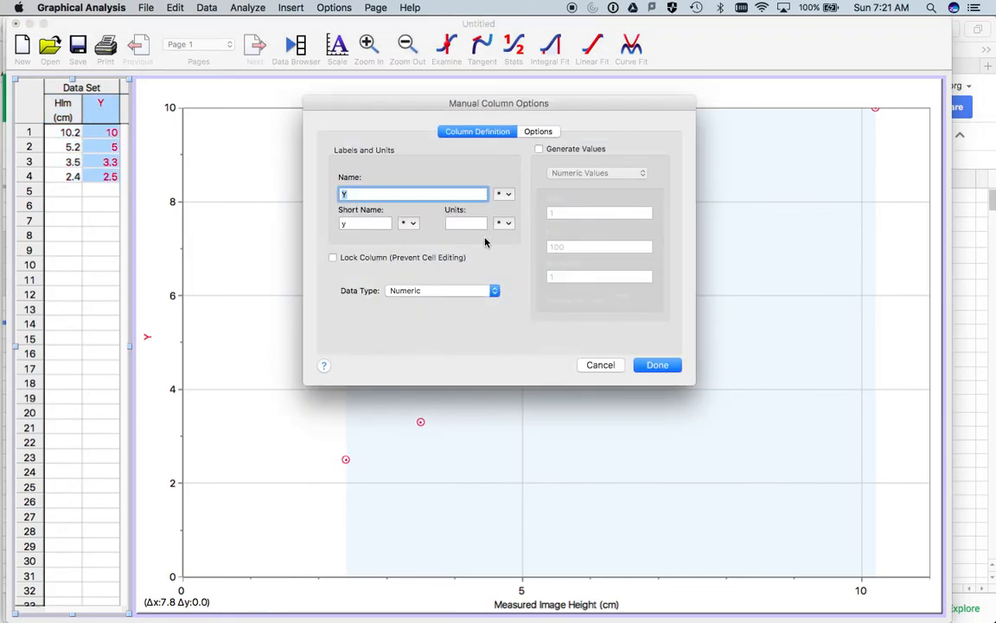
{"action": "type", "text": "M"}
{"action": "type", "text": "alculated"}
{"action": "type", "text": " Image Hei"}
{"action": "type", "text": "ght"}
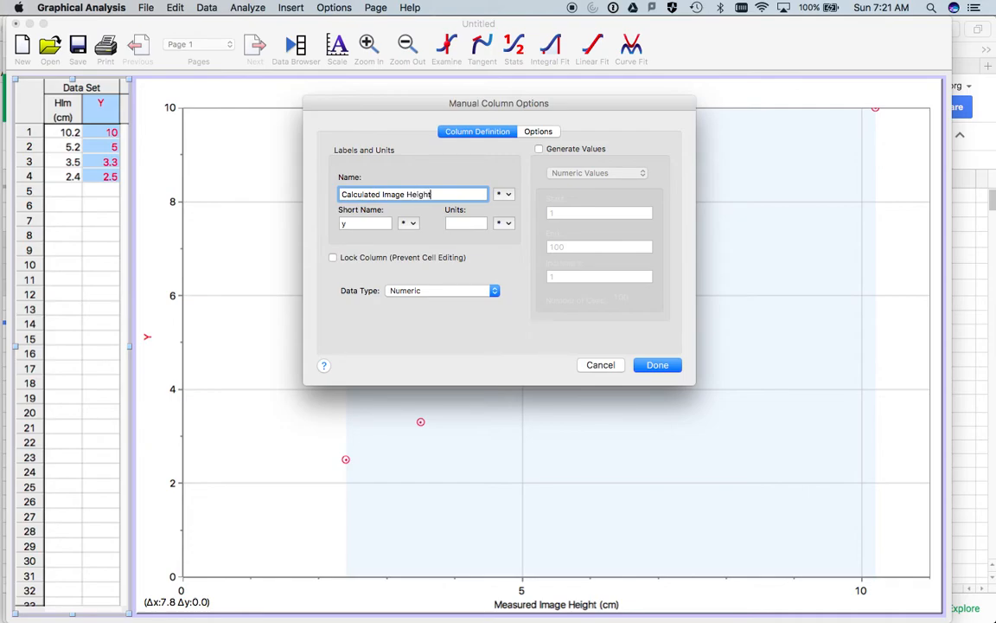
{"action": "key", "text": "Tab"}
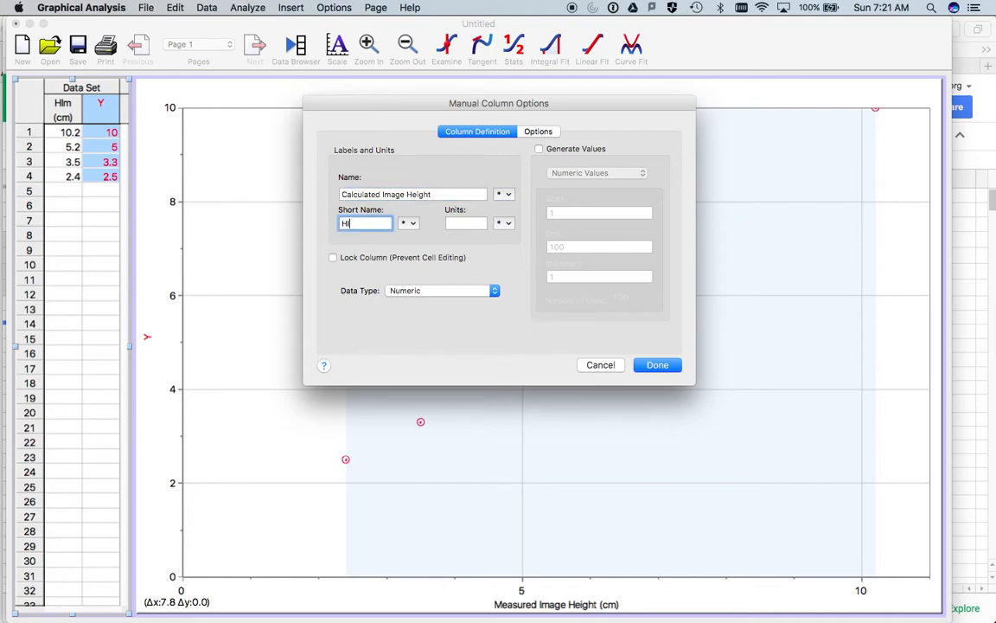
{"action": "key", "text": "Tab"}
{"action": "type", "text": "m"}
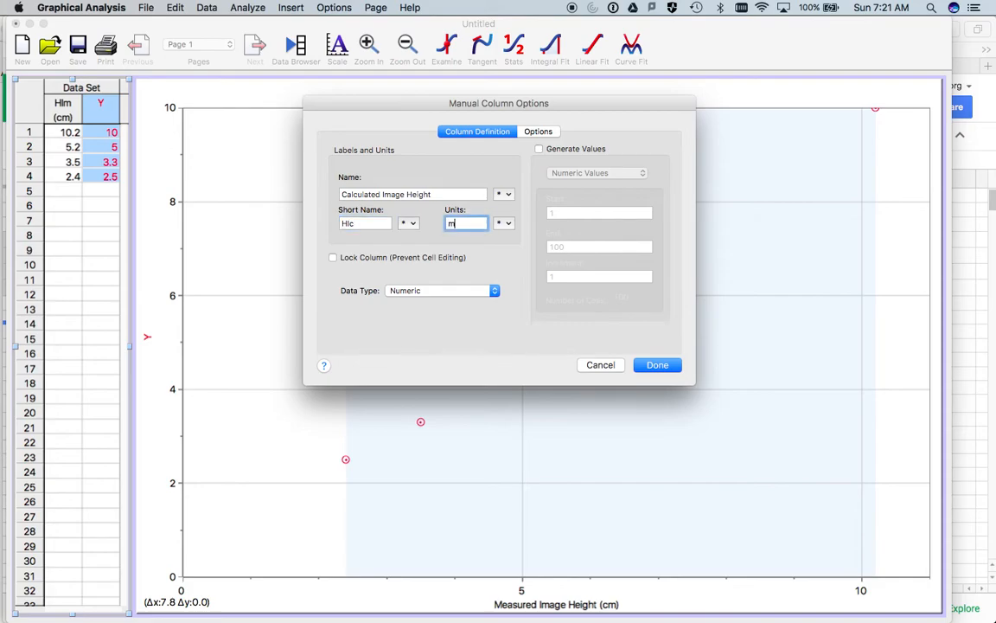
{"action": "key", "text": "Return"}
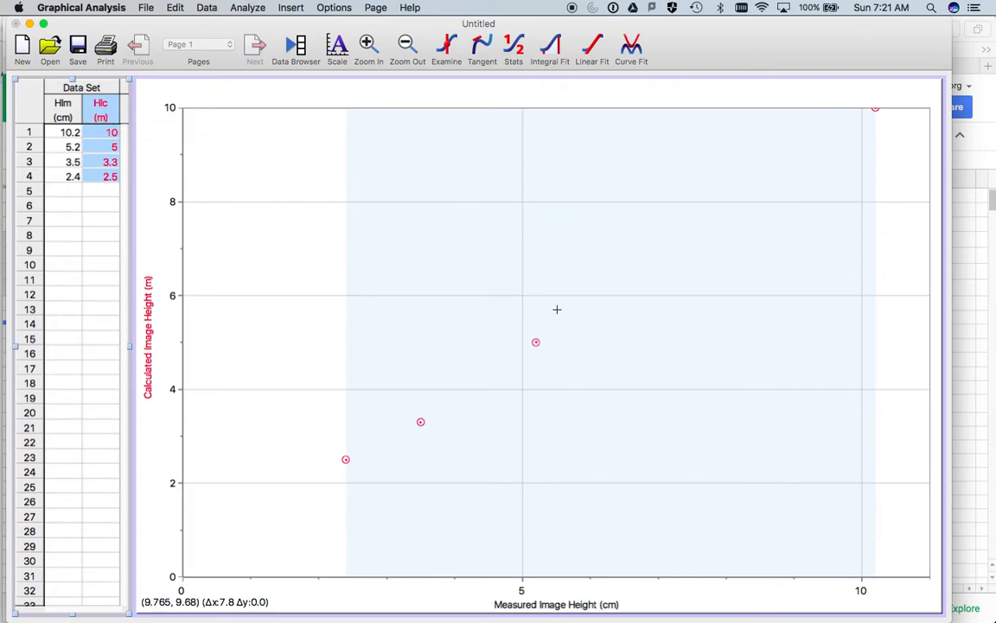
Step: Add a linear fit to the graph and set its results box text to size 18
{"action": "left_click", "coordinate": [593, 54]}
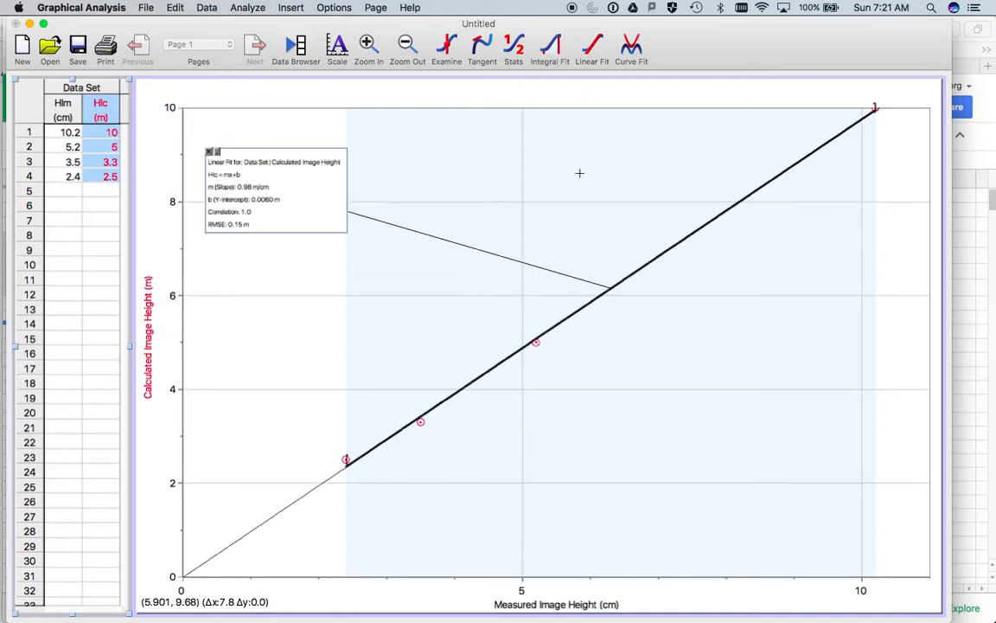
{"action": "left_click_drag", "start_coordinate": [342, 204], "coordinate": [406, 221]}
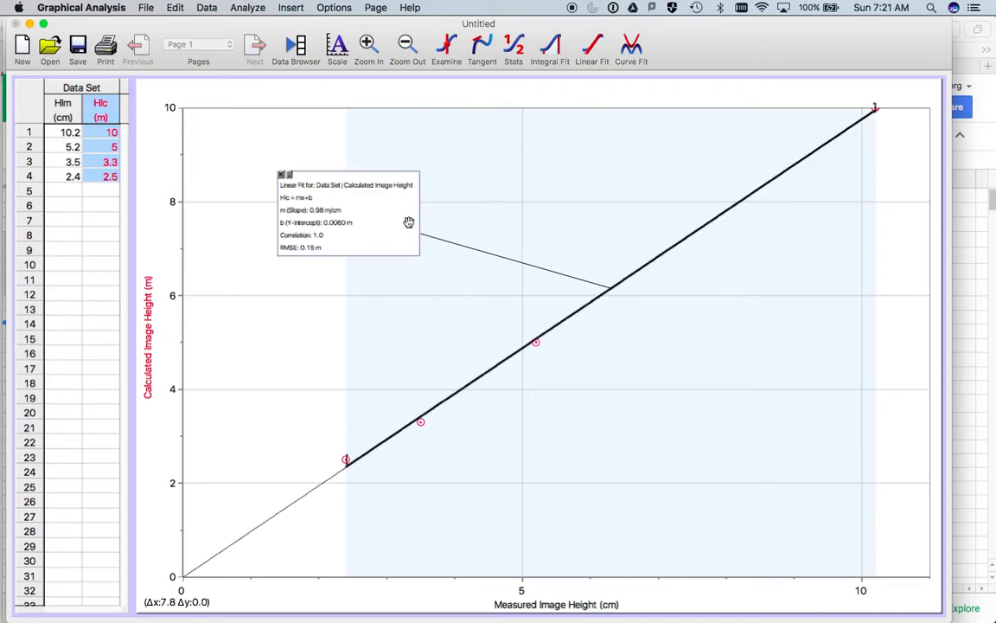
{"action": "double_click", "coordinate": [389, 208]}
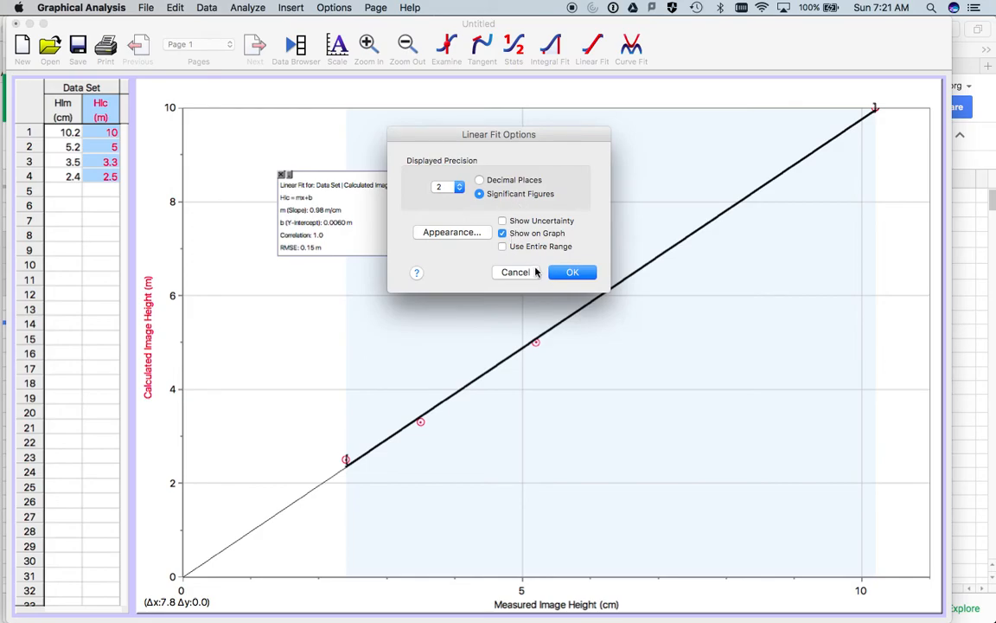
{"action": "left_click", "coordinate": [449, 233]}
{"action": "left_click", "coordinate": [639, 225]}
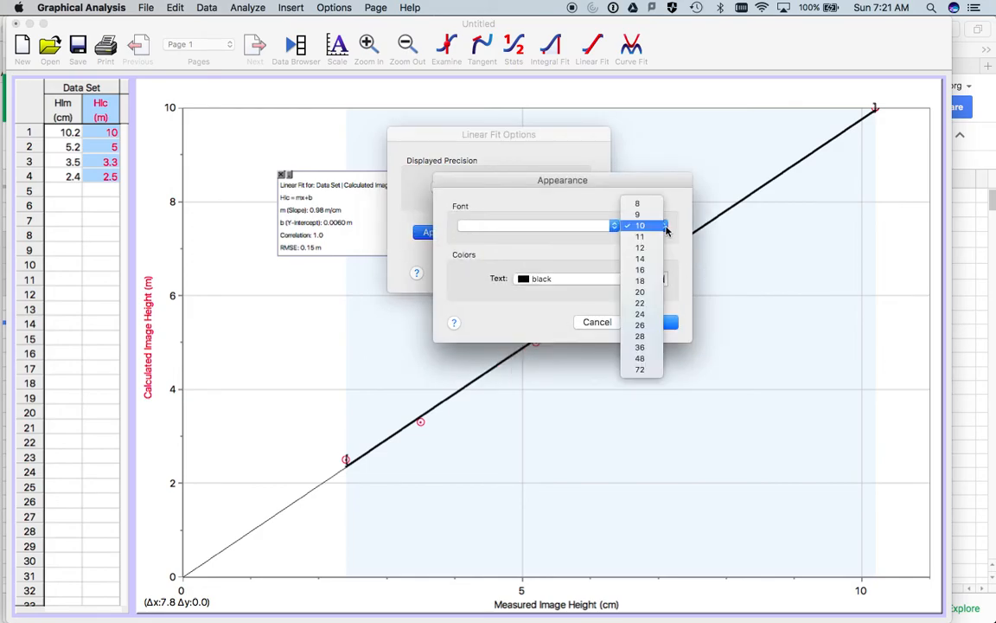
{"action": "left_click", "coordinate": [640, 280]}
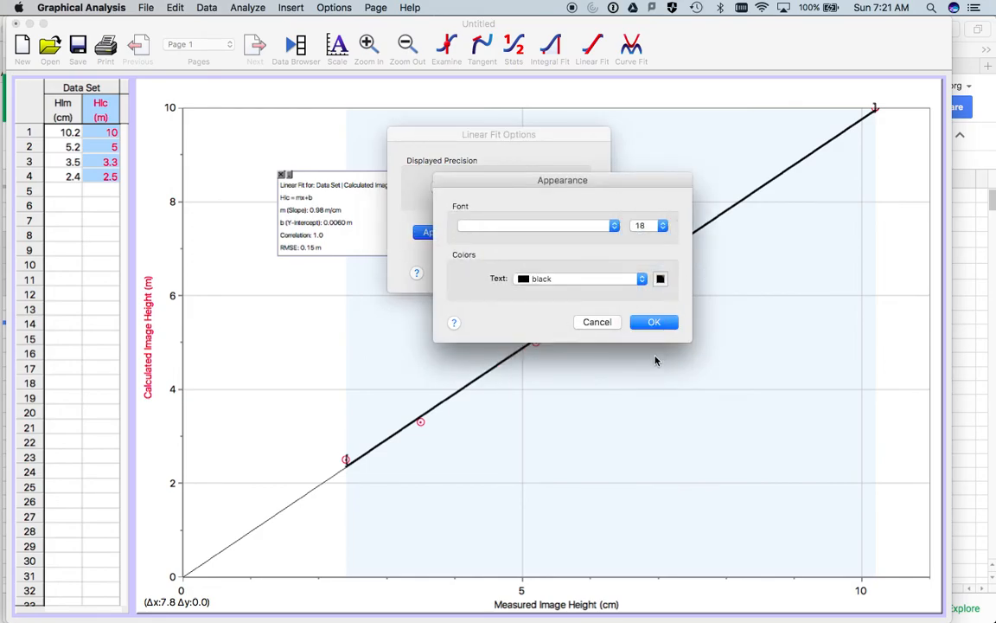
{"action": "left_click", "coordinate": [655, 324]}
{"action": "left_click", "coordinate": [571, 272]}
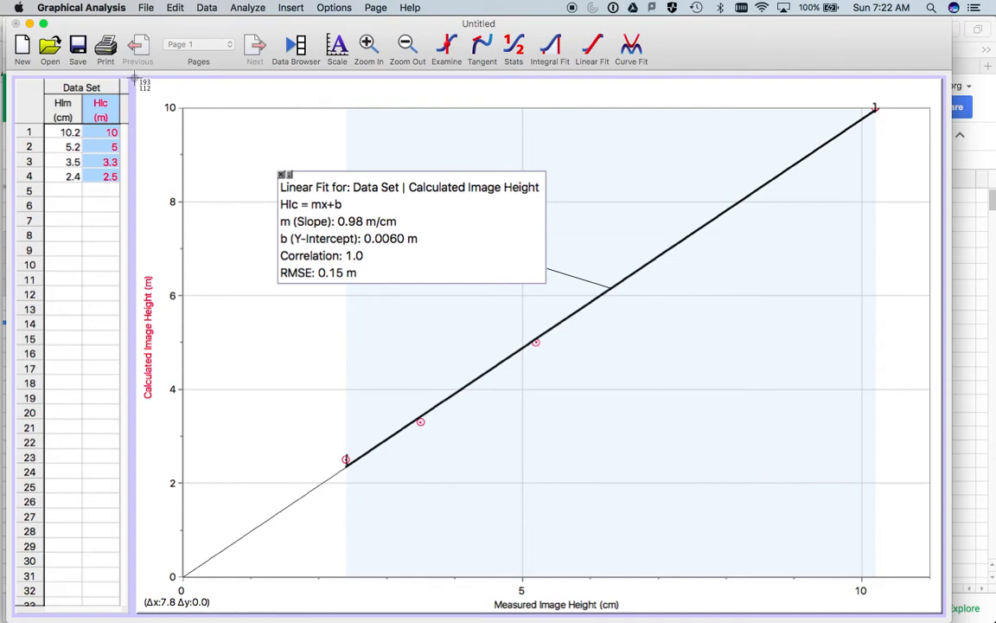
Step: Capture a screenshot of the whole graph area and switch back to the spreadsheet in Safari
{"action": "left_click_drag", "start_coordinate": [135, 78], "coordinate": [941, 613]}
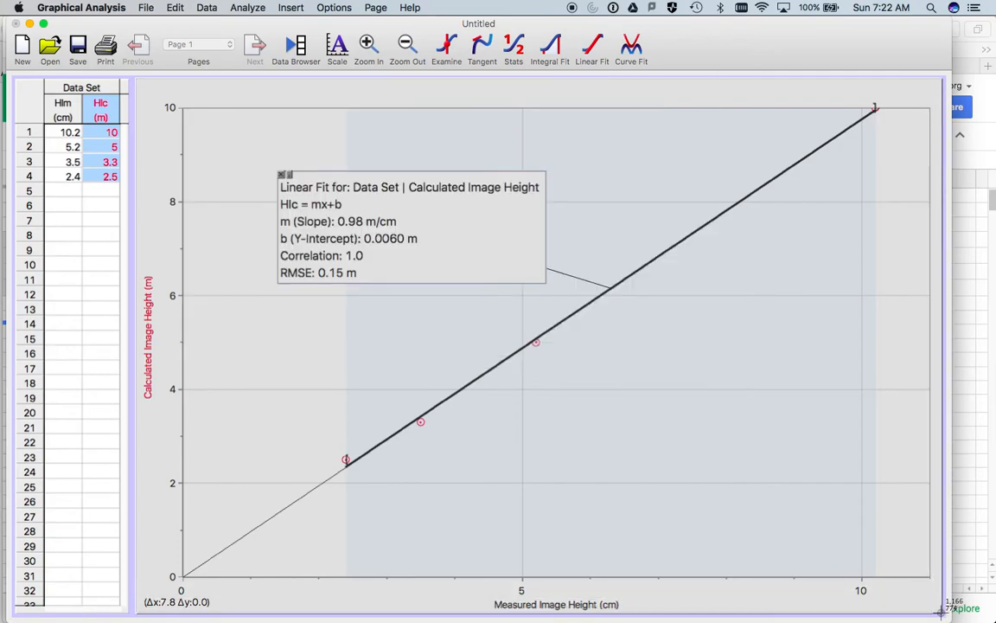
{"action": "left_click_drag", "start_coordinate": [941, 612], "coordinate": [941, 613]}
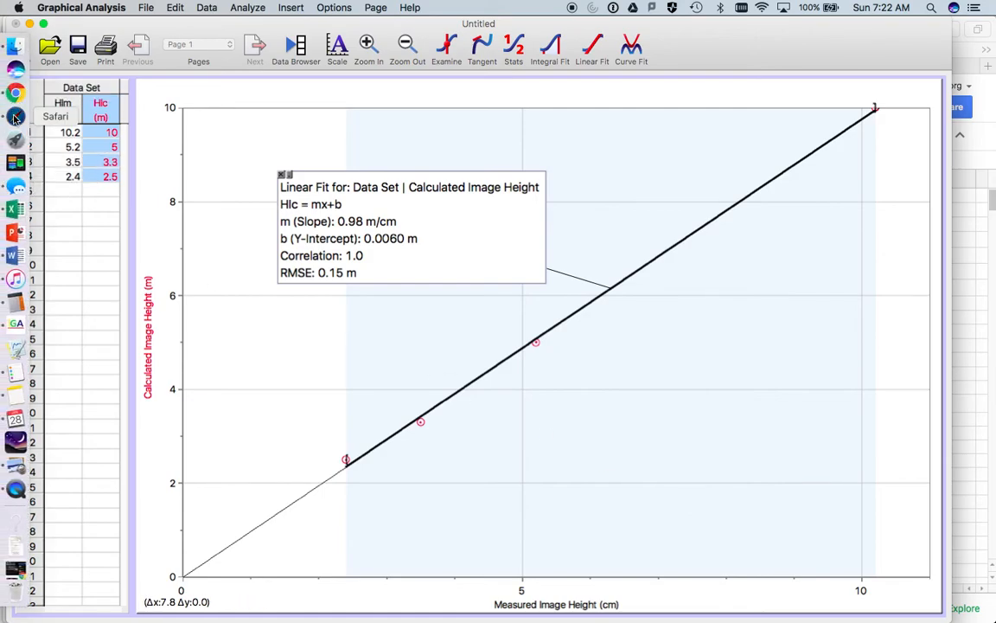
{"action": "left_click", "coordinate": [15, 115]}
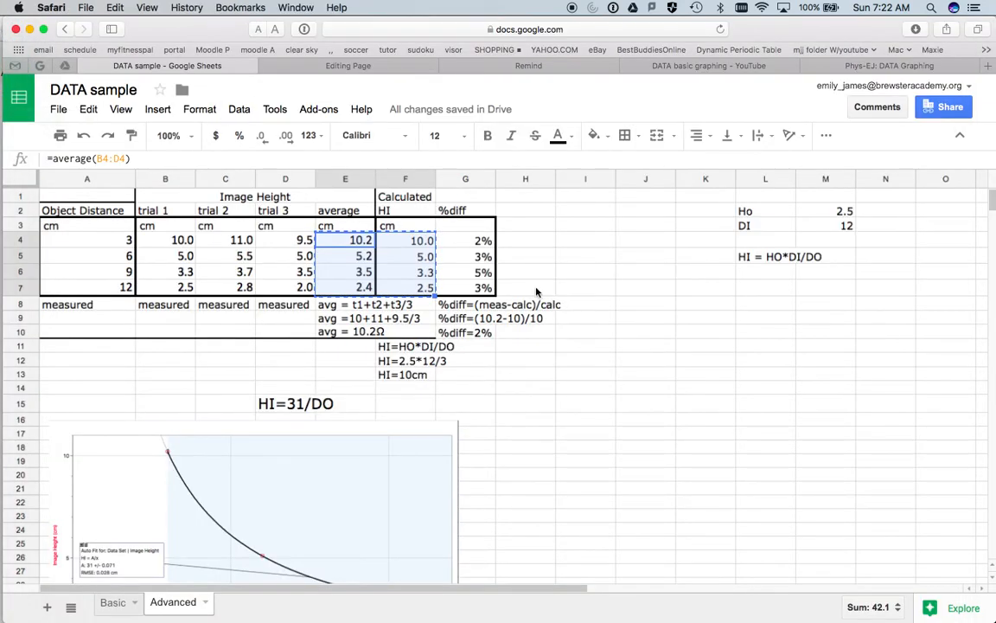
Step: Insert the newest graph screenshot from the Desktop folder in Finder as an image at cell I17
{"action": "left_click", "coordinate": [585, 434]}
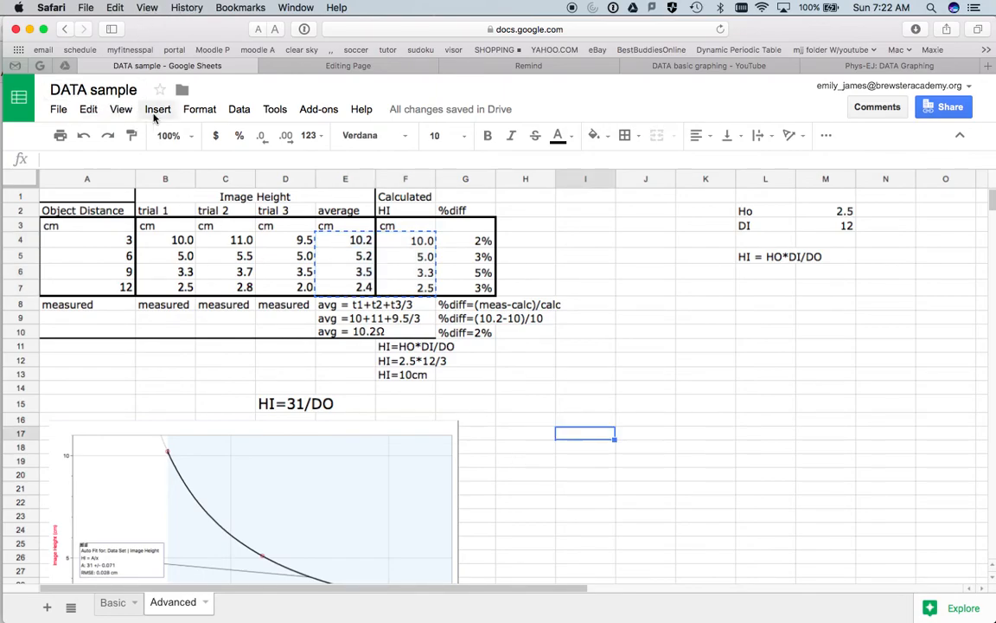
{"action": "left_click", "coordinate": [156, 110]}
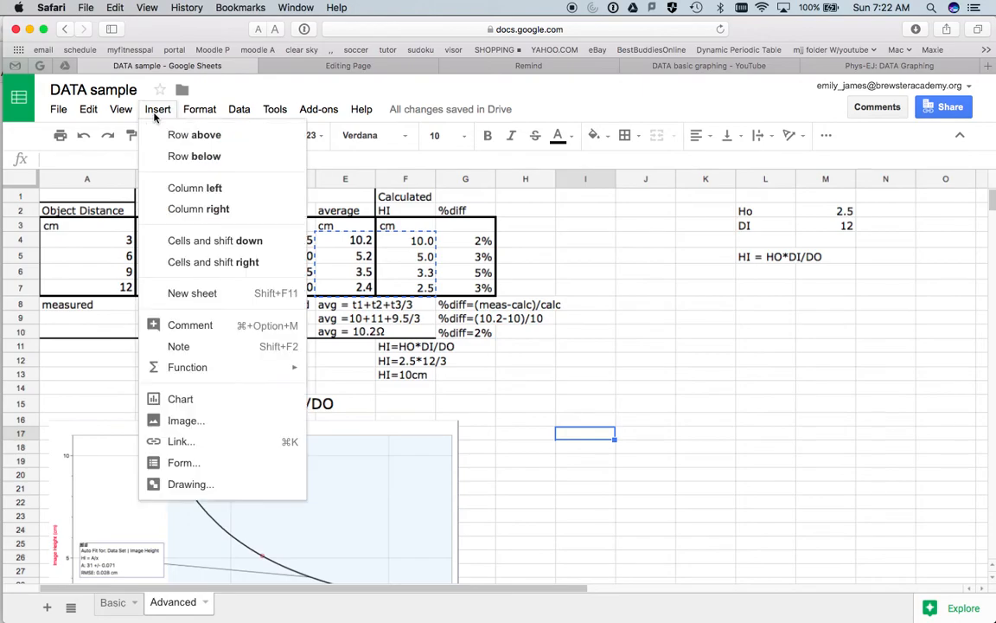
{"action": "left_click", "coordinate": [185, 422]}
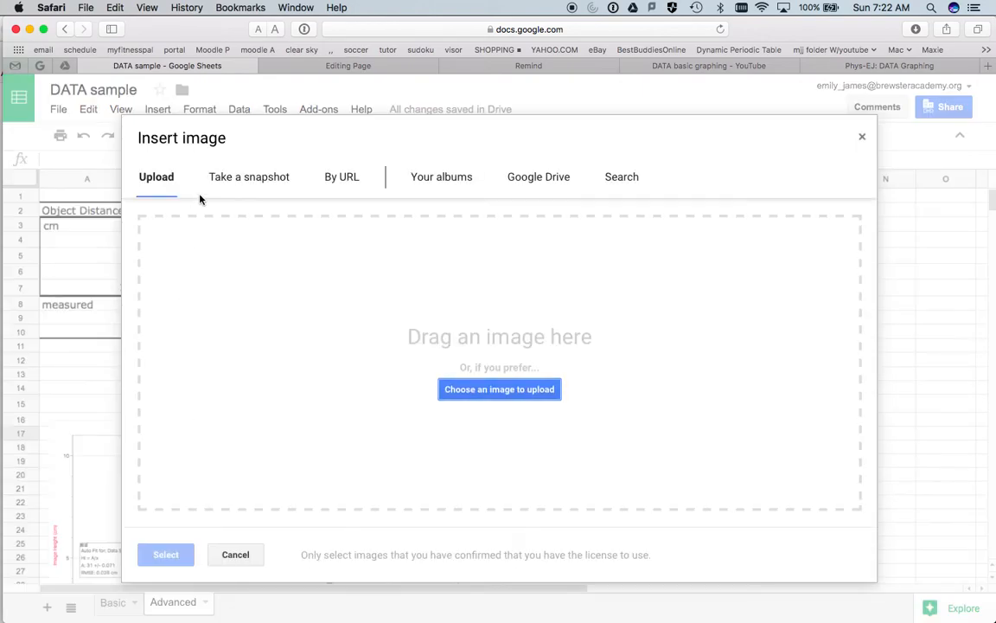
{"action": "mouse_move", "coordinate": [16, 68]}
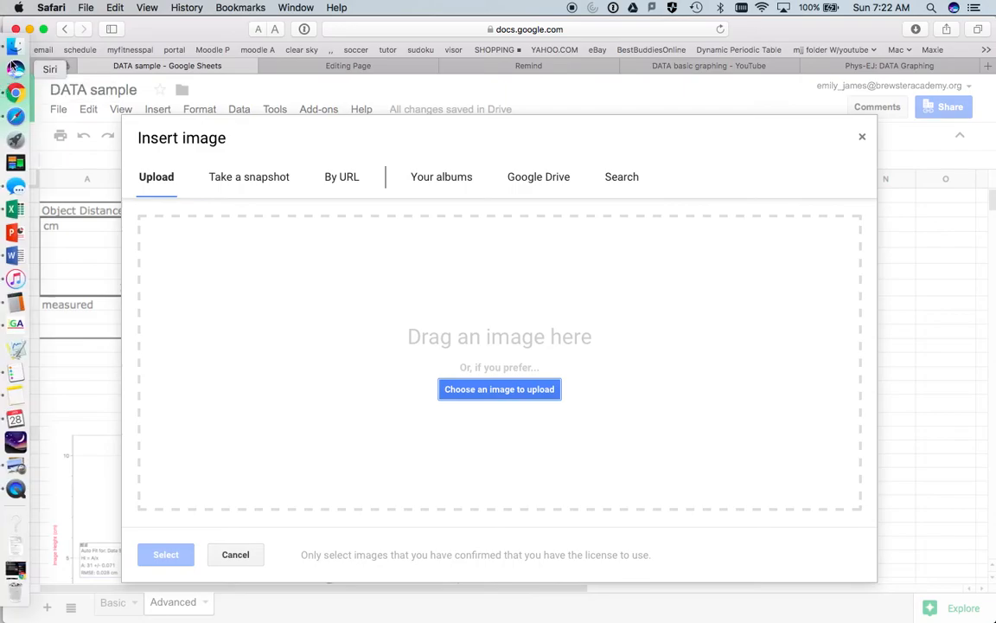
{"action": "left_click", "coordinate": [15, 45]}
{"action": "scroll", "coordinate": [421, 323], "scroll_direction": "down", "scroll_amount": 10}
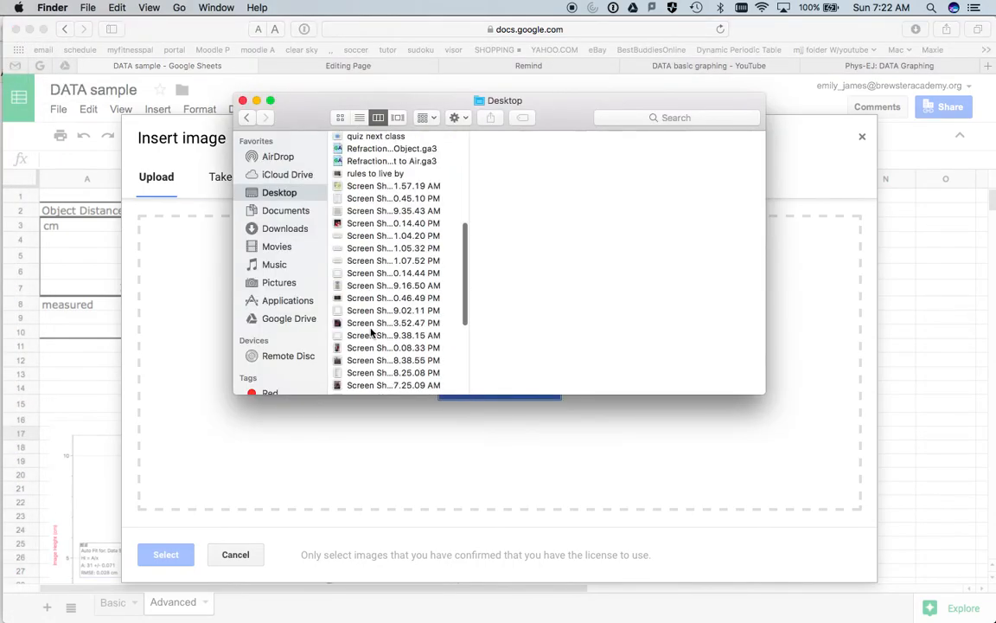
{"action": "left_click_drag", "start_coordinate": [273, 101], "coordinate": [567, 33]}
{"action": "left_click_drag", "start_coordinate": [634, 274], "coordinate": [391, 323]}
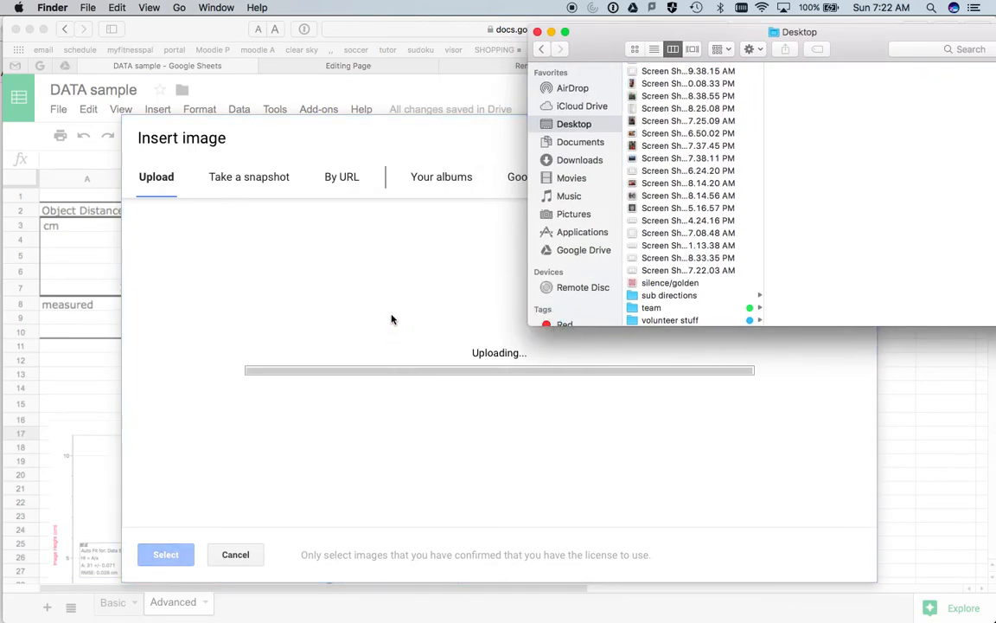
{"action": "left_click", "coordinate": [166, 558]}
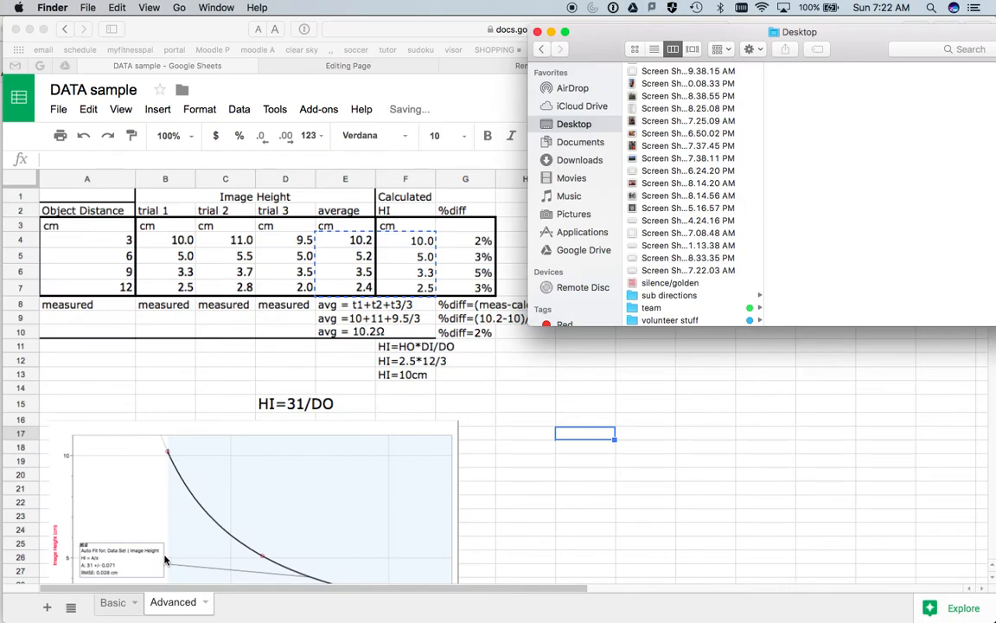
Step: Shrink the inserted linear fit graph to span about columns I to N and rows 18 to 34
{"action": "scroll", "coordinate": [635, 444], "scroll_direction": "down", "scroll_amount": 5}
{"action": "scroll", "coordinate": [636, 443], "scroll_direction": "up", "scroll_amount": 3}
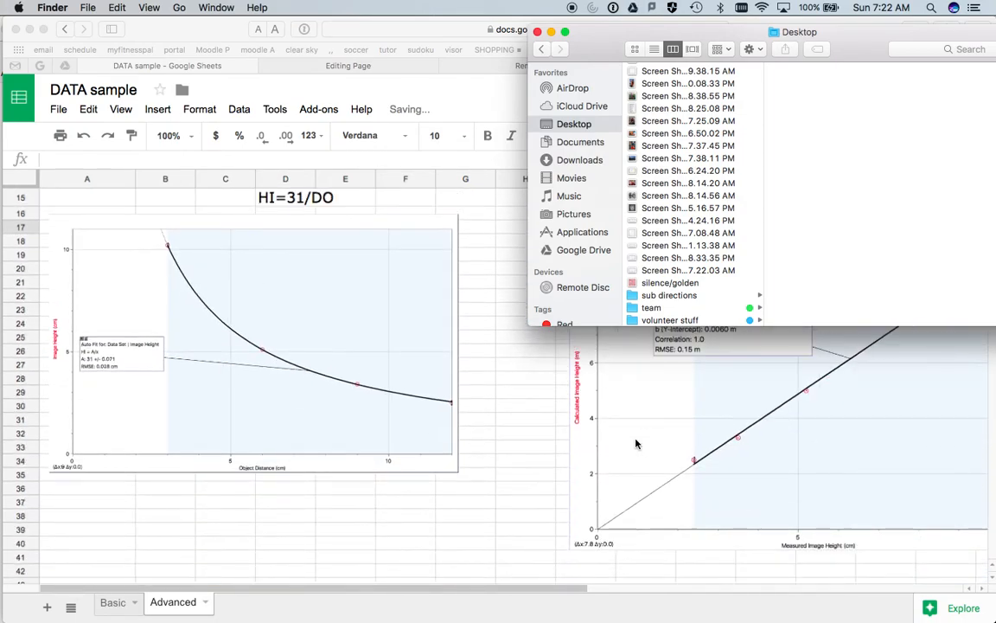
{"action": "scroll", "coordinate": [627, 439], "scroll_direction": "right", "scroll_amount": 5}
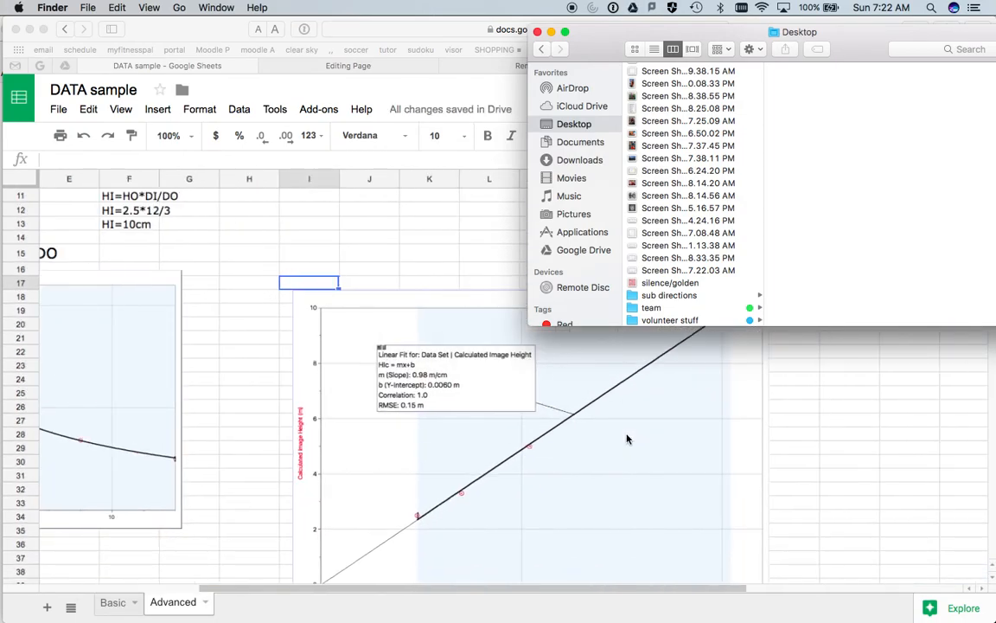
{"action": "scroll", "coordinate": [629, 438], "scroll_direction": "down", "scroll_amount": 3}
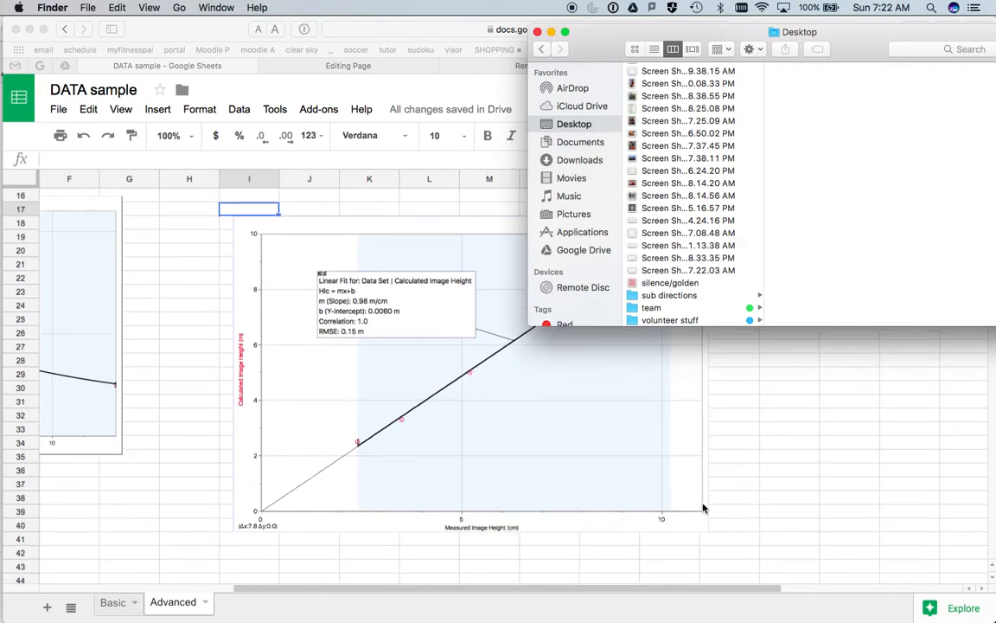
{"action": "left_click", "coordinate": [632, 441]}
{"action": "left_click", "coordinate": [691, 507]}
{"action": "left_click_drag", "start_coordinate": [709, 530], "coordinate": [700, 462]}
{"action": "left_click_drag", "start_coordinate": [619, 428], "coordinate": [589, 402]}
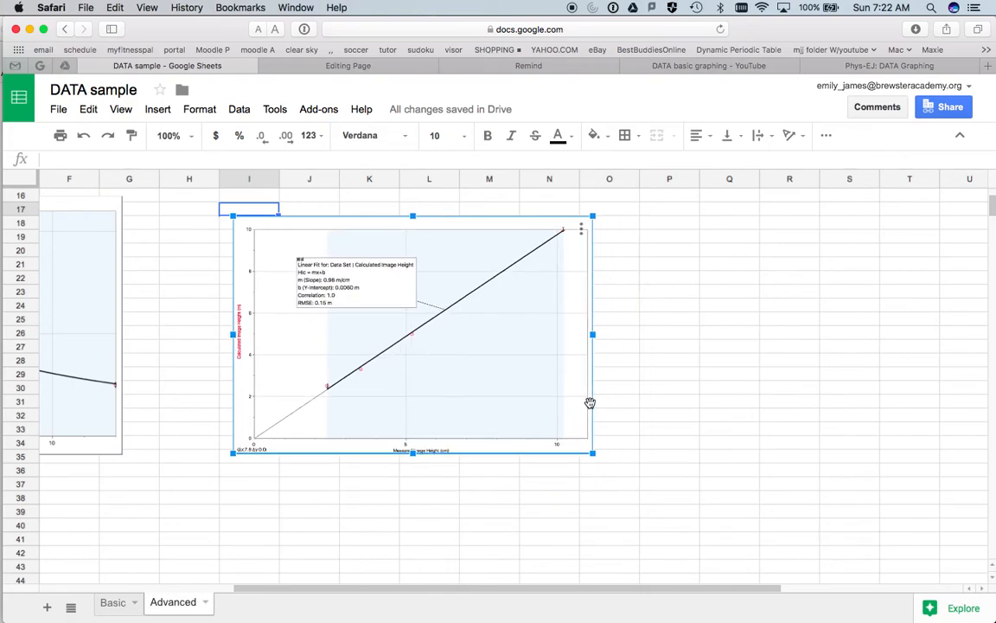
{"action": "scroll", "coordinate": [589, 402], "scroll_direction": "left", "scroll_amount": 3}
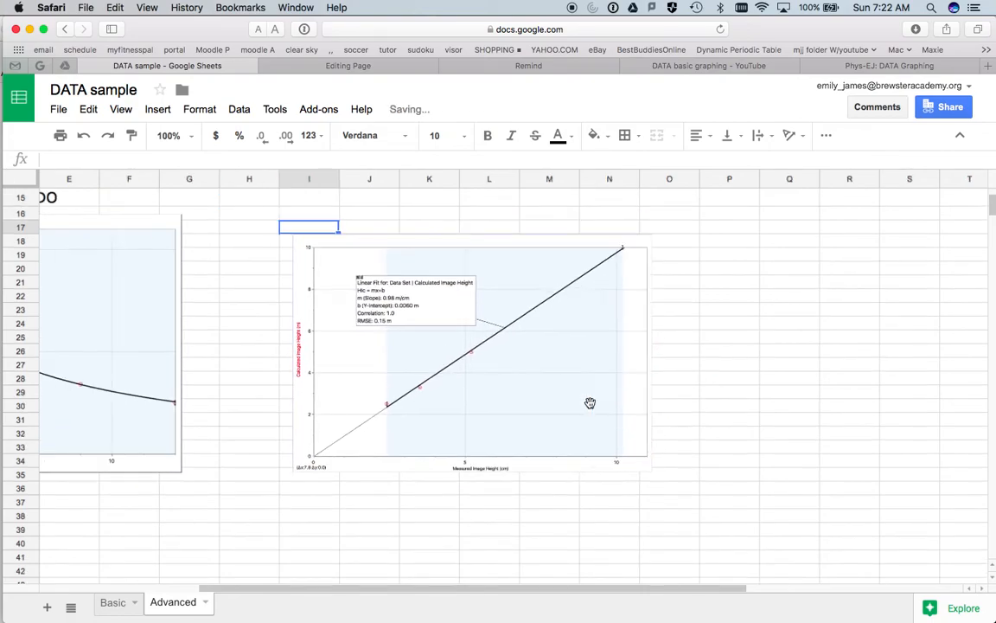
{"action": "scroll", "coordinate": [589, 402], "scroll_direction": "up", "scroll_amount": 3}
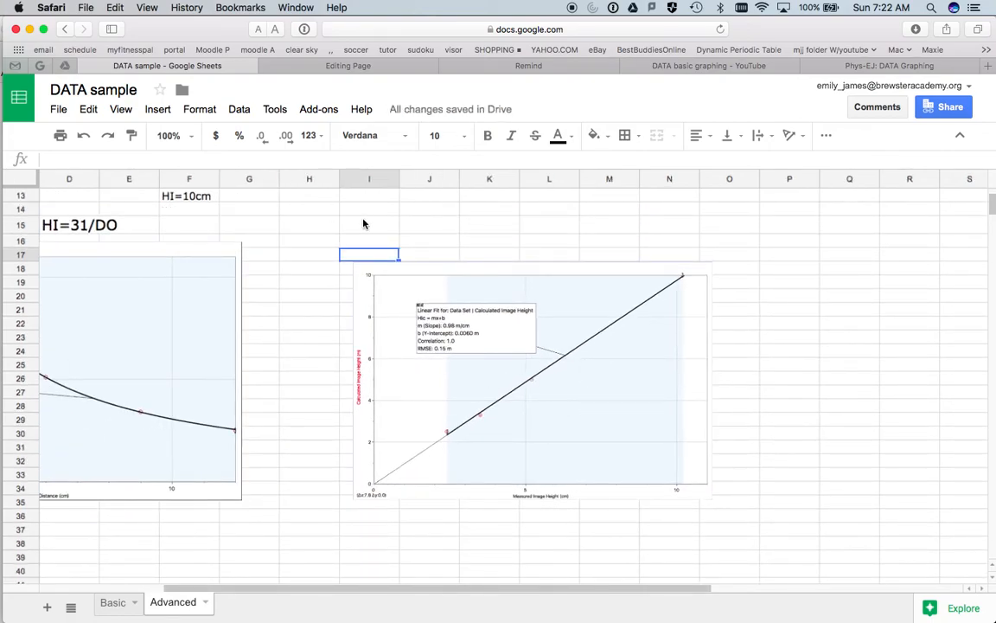
Step: Enter the fit equation HIc=0.98HIm in cell I15, above the linear fit graph
{"action": "left_click", "coordinate": [354, 225]}
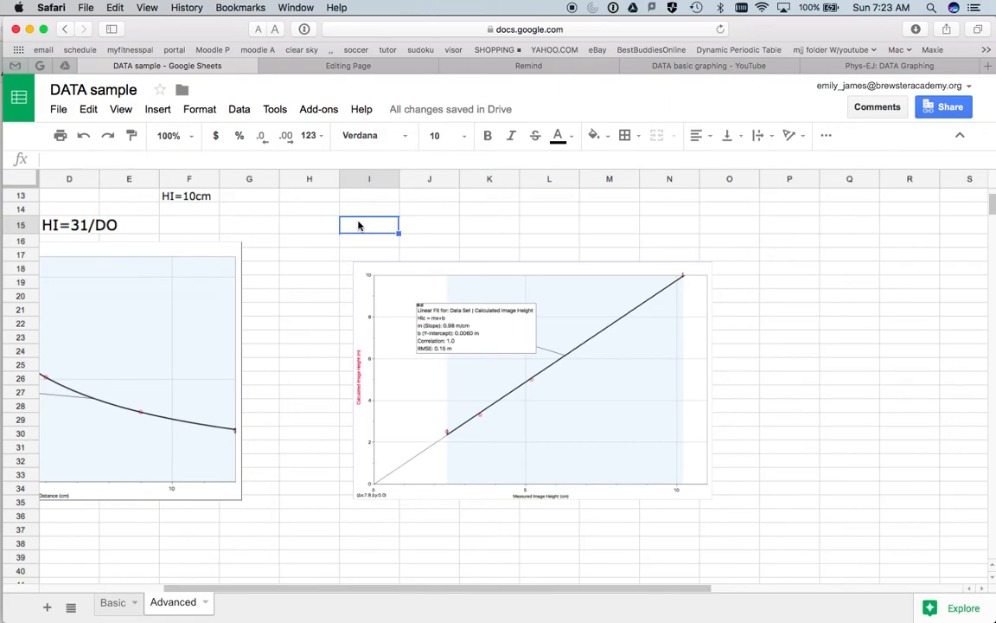
{"action": "type", "text": "HIc="}
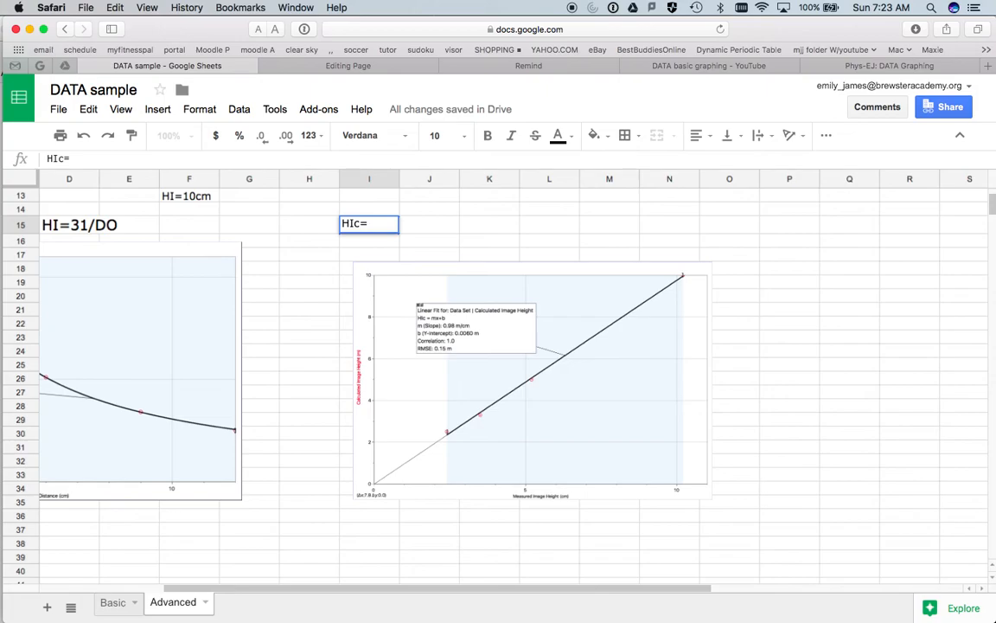
{"action": "type", "text": "0.98"}
{"action": "type", "text": "HIm"}
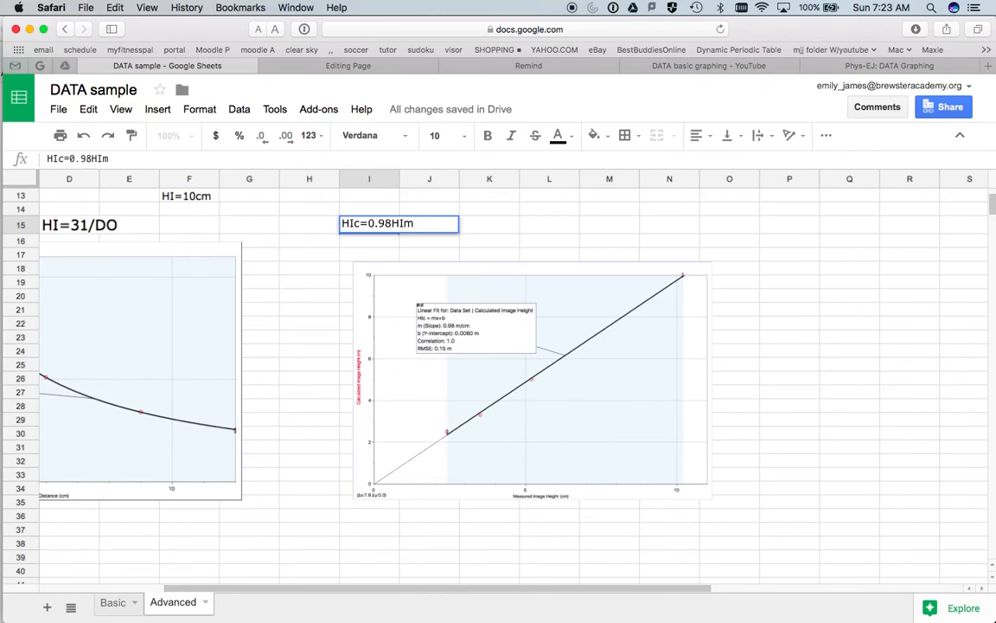
{"action": "key", "text": "Return"}
Step: Format the equation in cell I15 at font size 14 without bold, matching the HI=31/DO equation
{"action": "key", "text": "Up"}
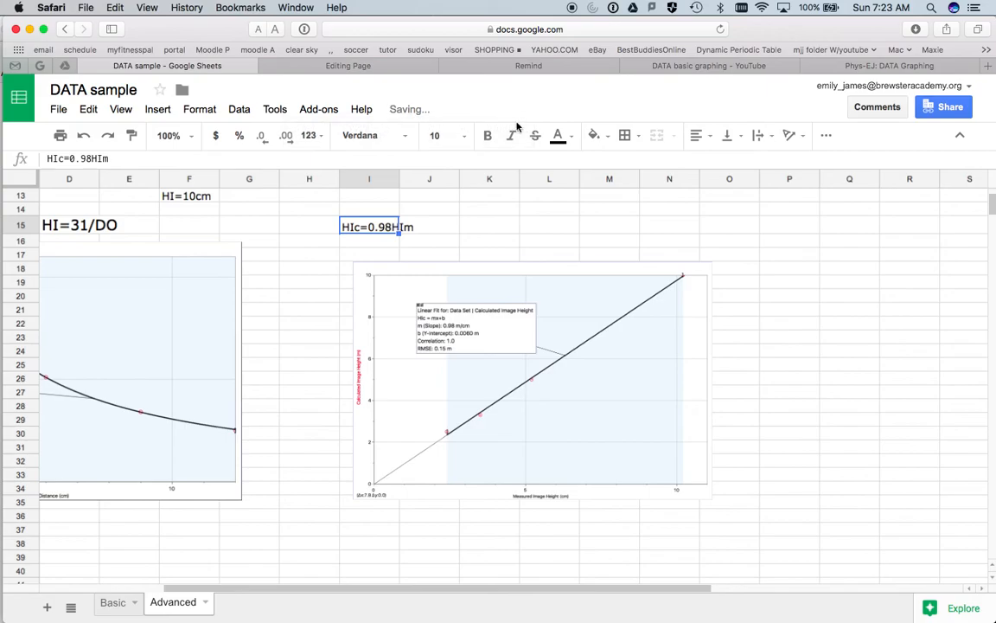
{"action": "left_click", "coordinate": [487, 136]}
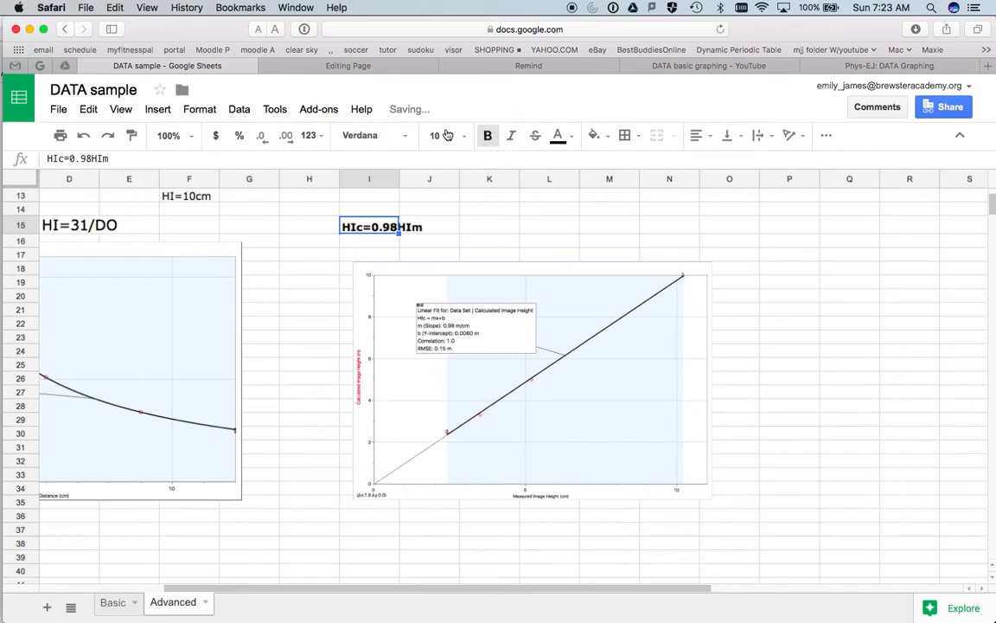
{"action": "left_click", "coordinate": [464, 136]}
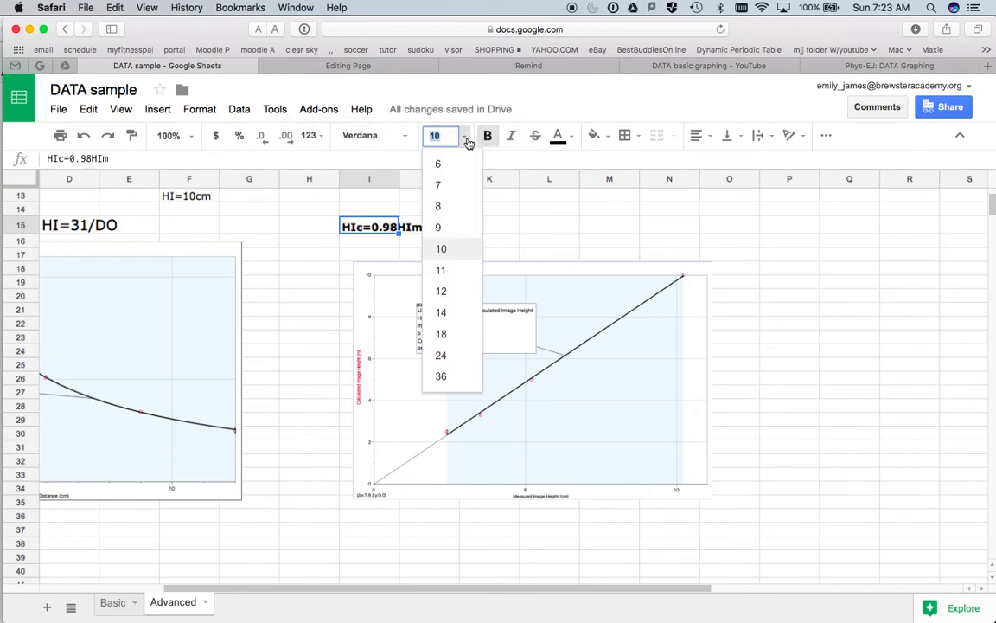
{"action": "left_click", "coordinate": [453, 313]}
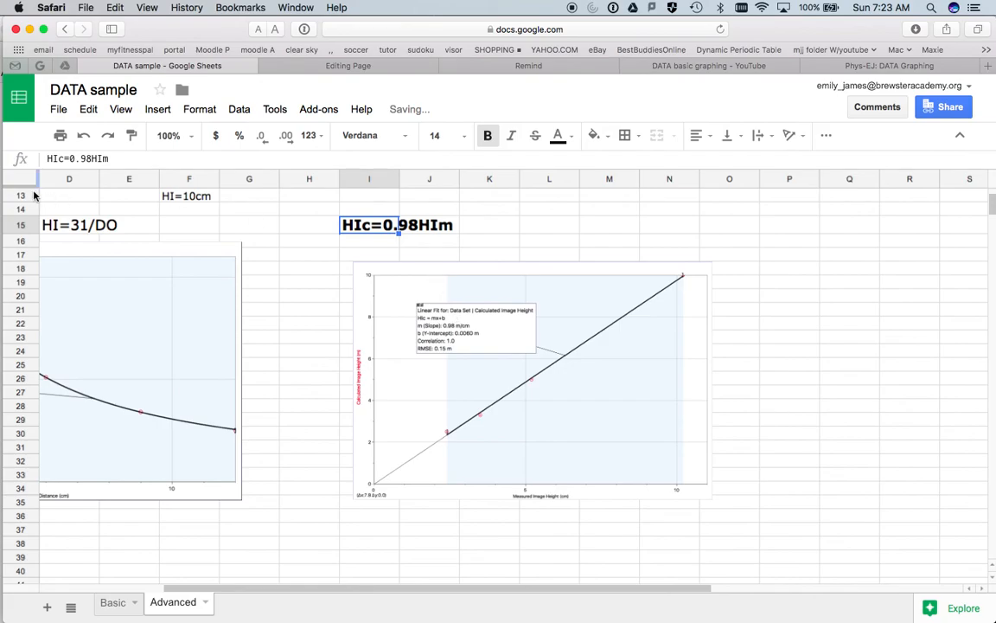
{"action": "left_click", "coordinate": [489, 134]}
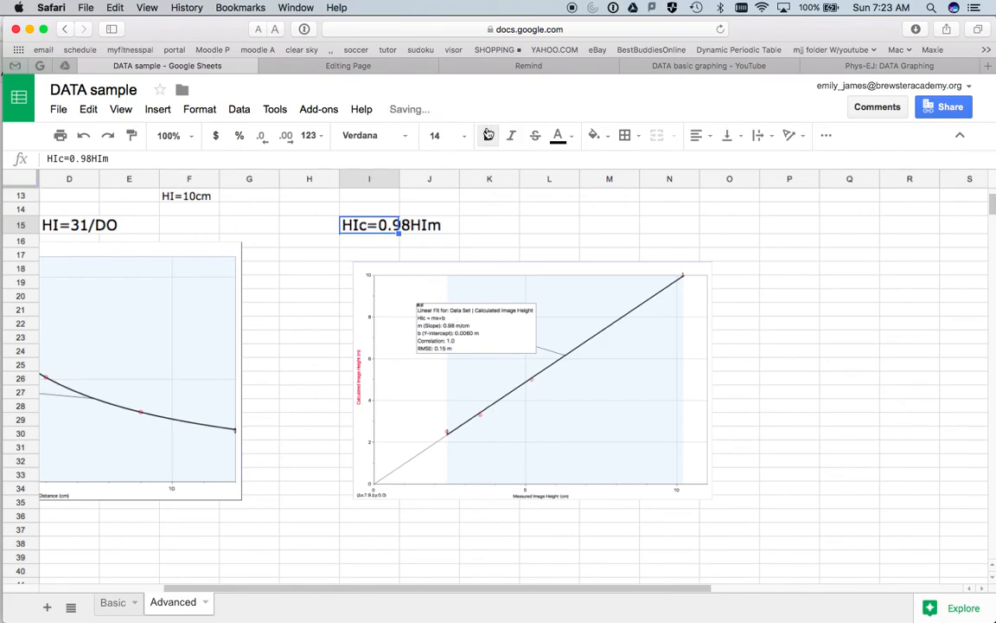
Step: Enlarge the linear fit graph slightly so its upper-left corner reaches column H at row 16, just below the equation
{"action": "left_click", "coordinate": [511, 279]}
{"action": "left_click_drag", "start_coordinate": [352, 260], "coordinate": [330, 245]}
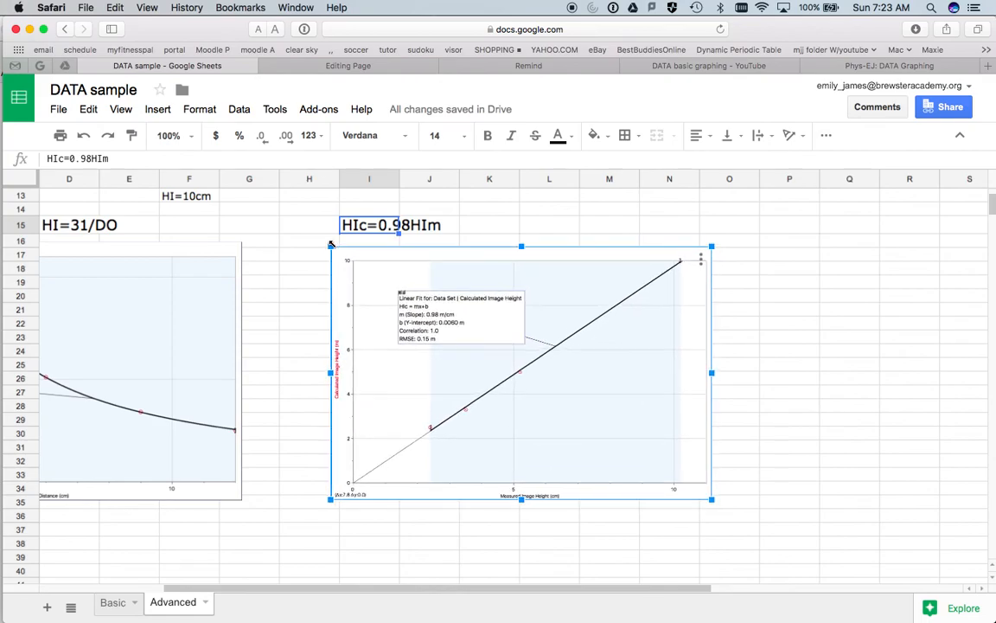
{"action": "left_click", "coordinate": [854, 330]}
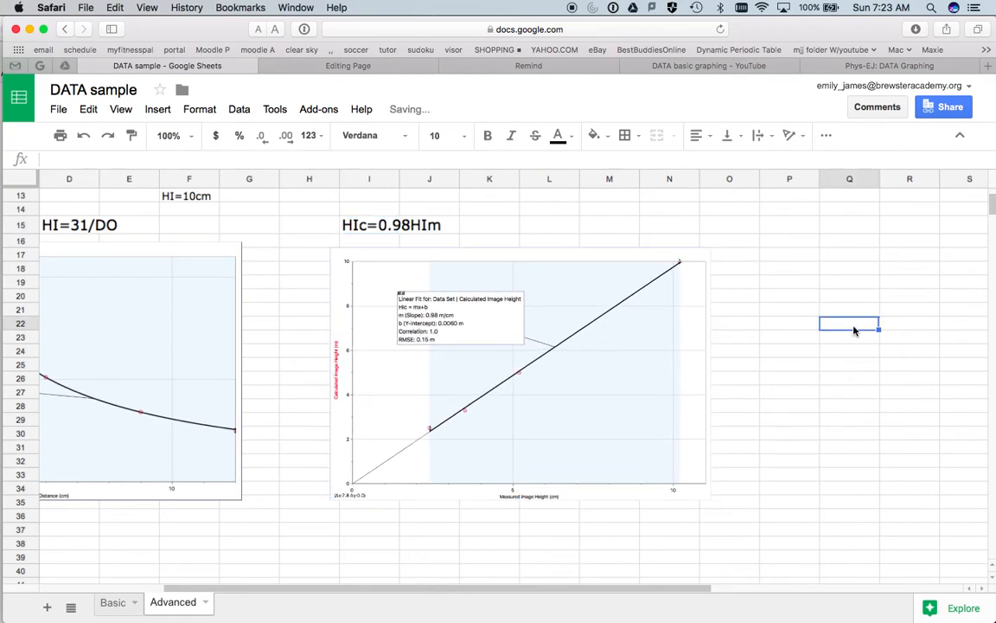
{"action": "scroll", "coordinate": [854, 329], "scroll_direction": "up", "scroll_amount": 3}
{"action": "scroll", "coordinate": [854, 330], "scroll_direction": "left", "scroll_amount": 3}
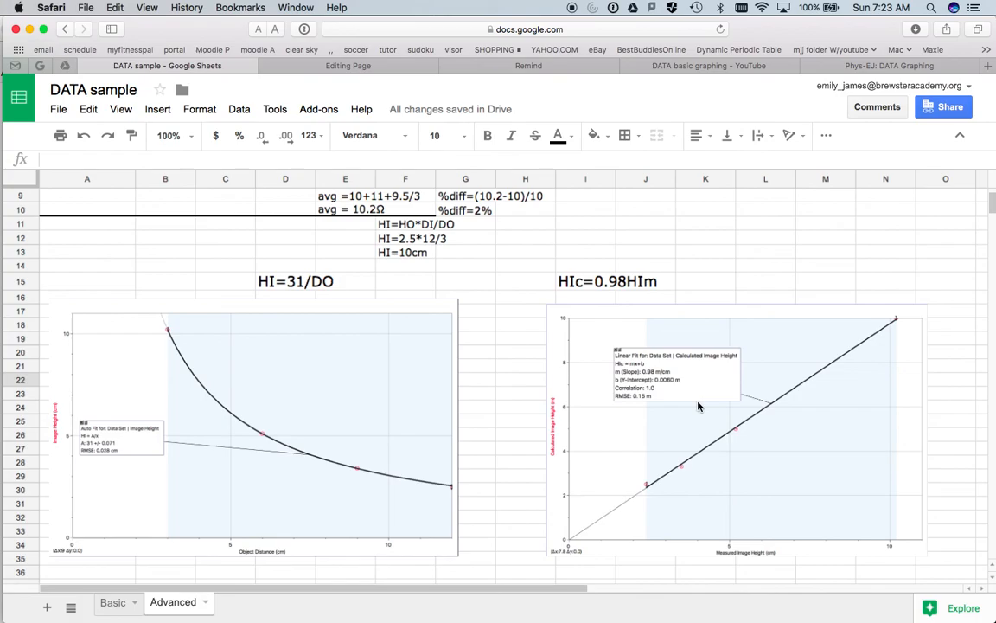
{"action": "scroll", "coordinate": [699, 406], "scroll_direction": "up", "scroll_amount": 3}
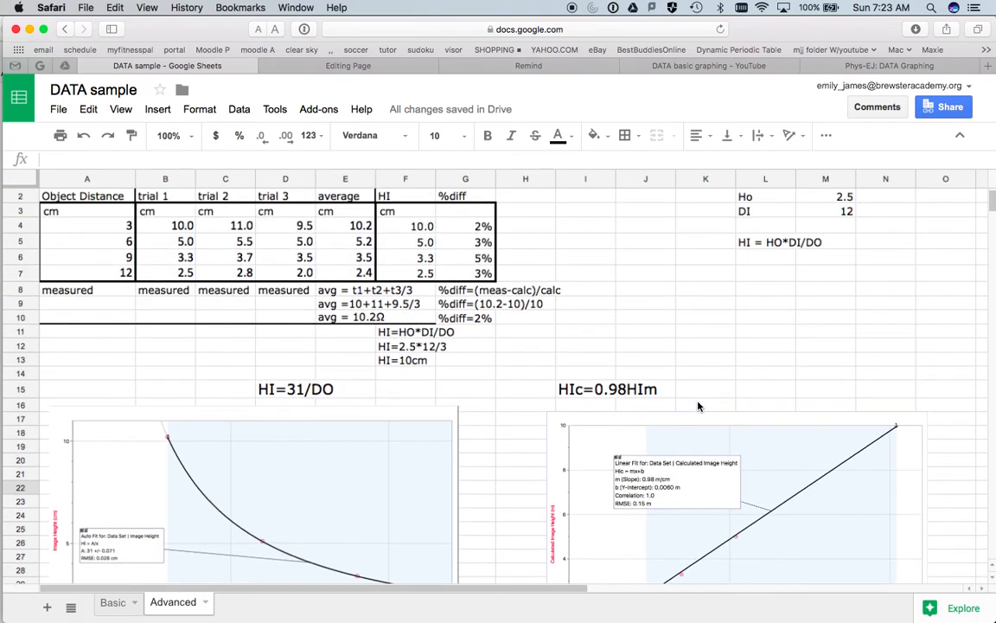